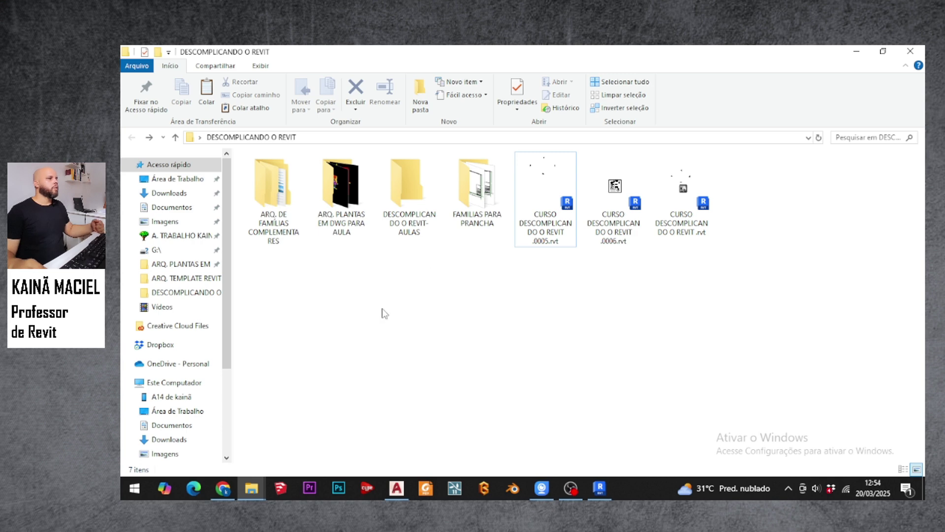
Step: Copy 1- PLANTA BAIXA- TÉRREO.dwg from ARQ. PLANTAS EM DWG PARA AULA into the DESCOMPLICANDO O REVIT folder and open the copy in AutoCAD
{"action": "double_click", "coordinate": [361, 235]}
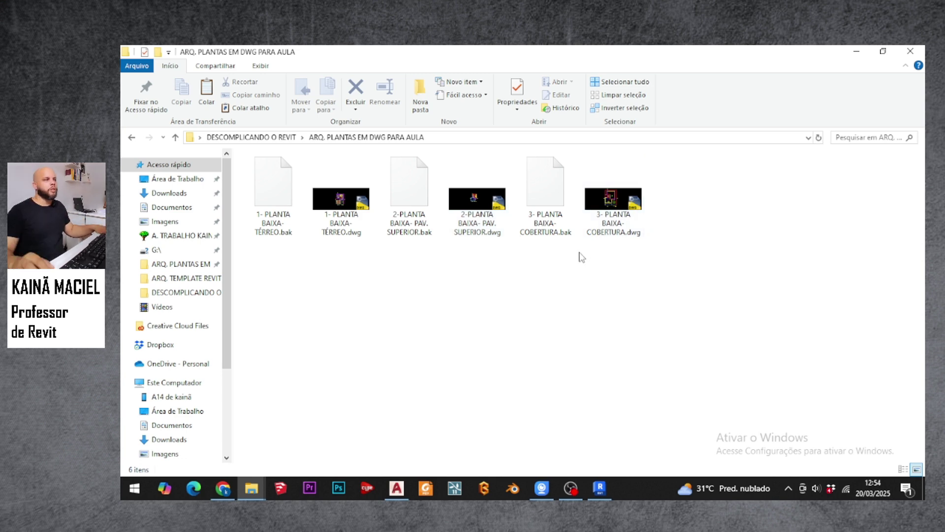
{"action": "left_click", "coordinate": [350, 236]}
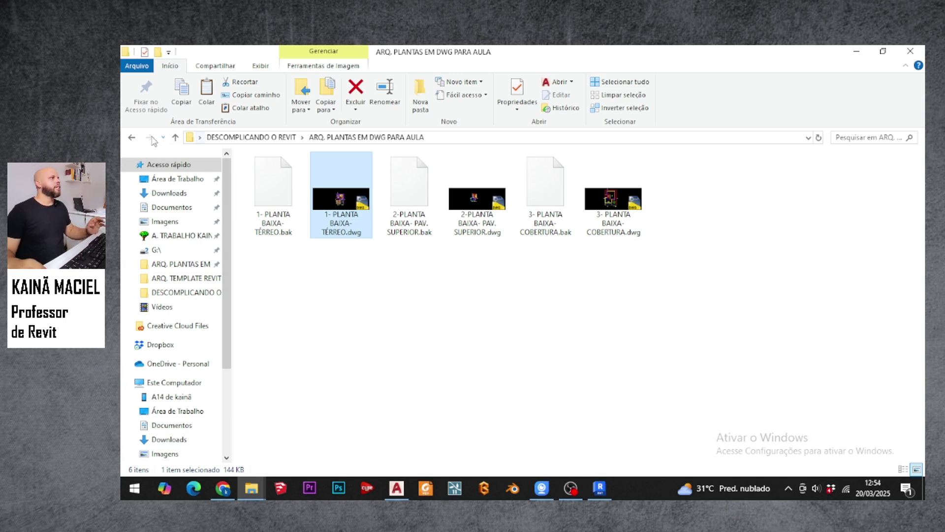
{"action": "left_click", "coordinate": [132, 137]}
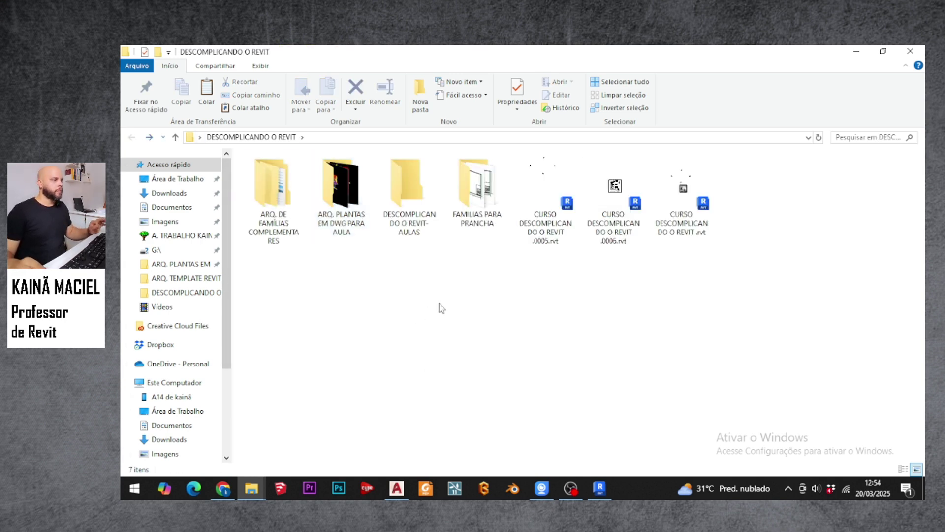
{"action": "double_click", "coordinate": [341, 196]}
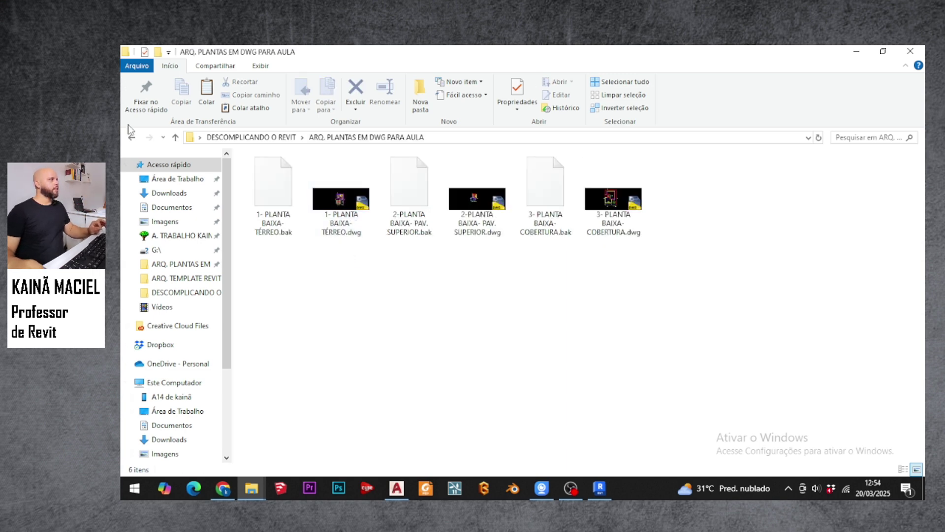
{"action": "left_click", "coordinate": [131, 137]}
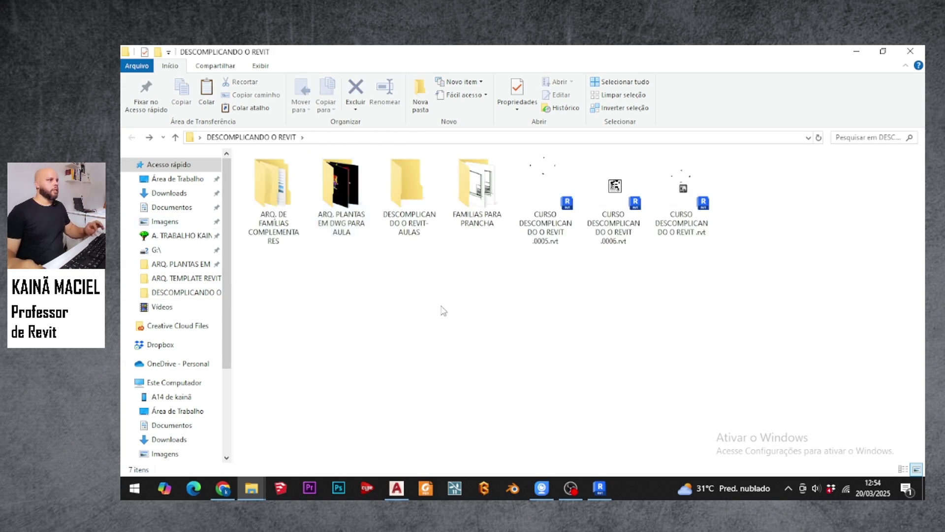
{"action": "key", "text": "ctrl+v"}
{"action": "left_click", "coordinate": [468, 311]}
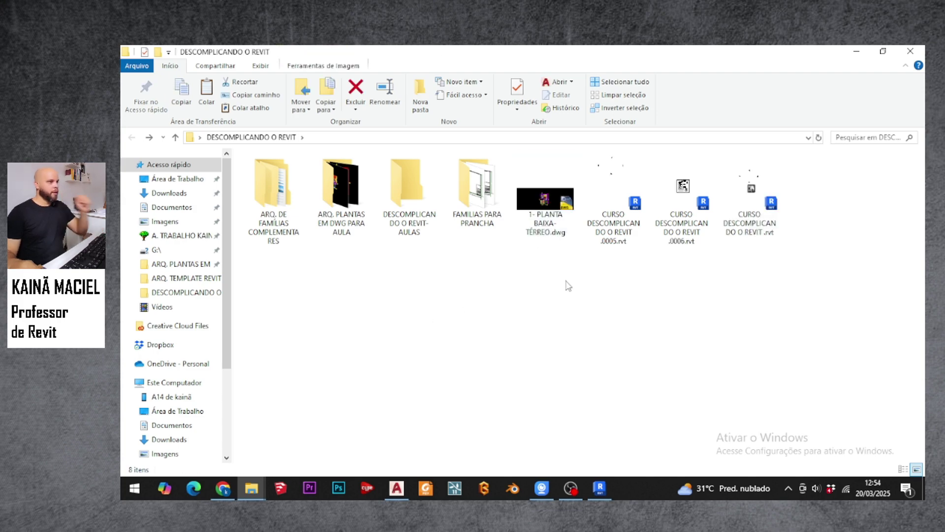
{"action": "double_click", "coordinate": [537, 207]}
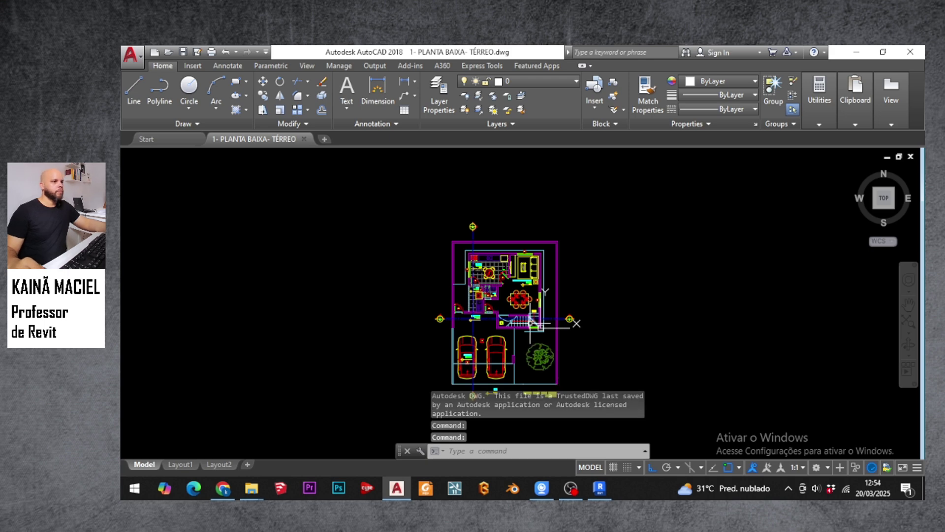
{"action": "left_click", "coordinate": [414, 373]}
{"action": "left_click", "coordinate": [621, 165]}
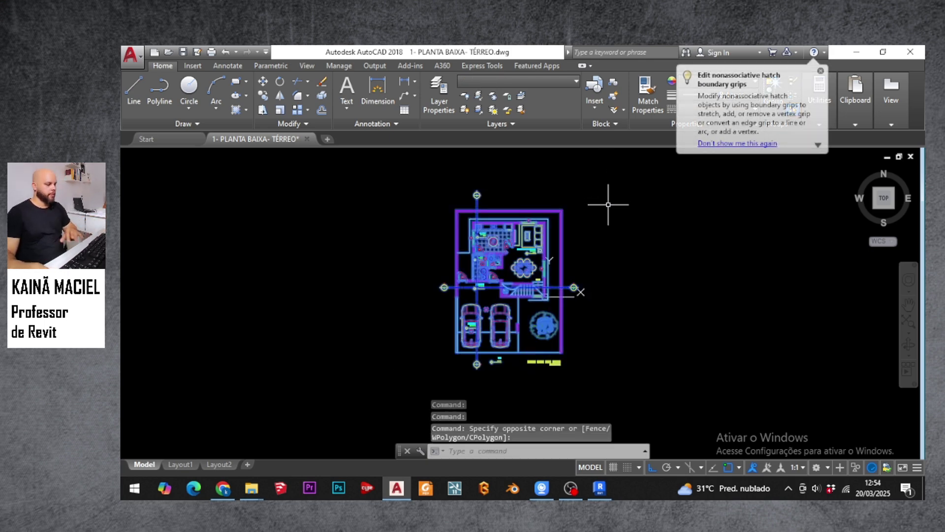
{"action": "key", "text": "Escape"}
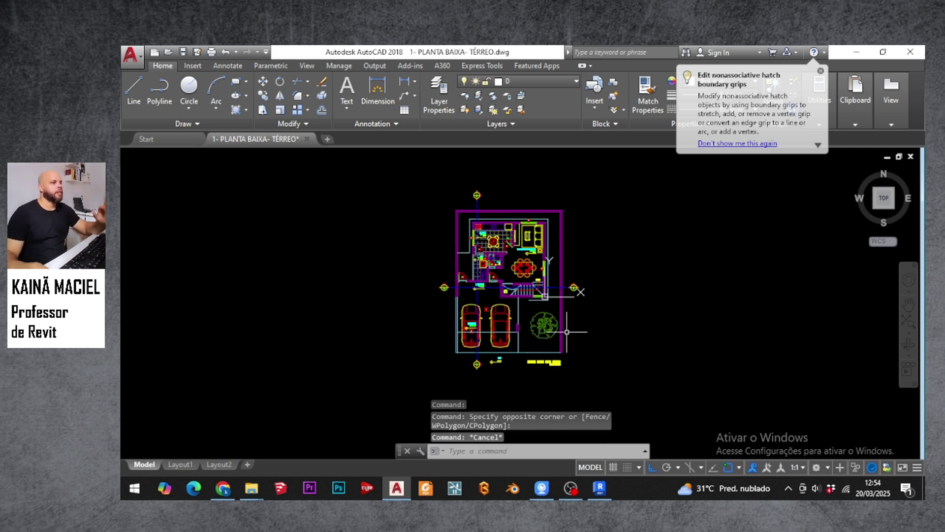
Step: Move the whole ground-floor plan horizontally to the right, away from the drawing origin
{"action": "left_click", "coordinate": [365, 390]}
{"action": "left_click", "coordinate": [639, 170]}
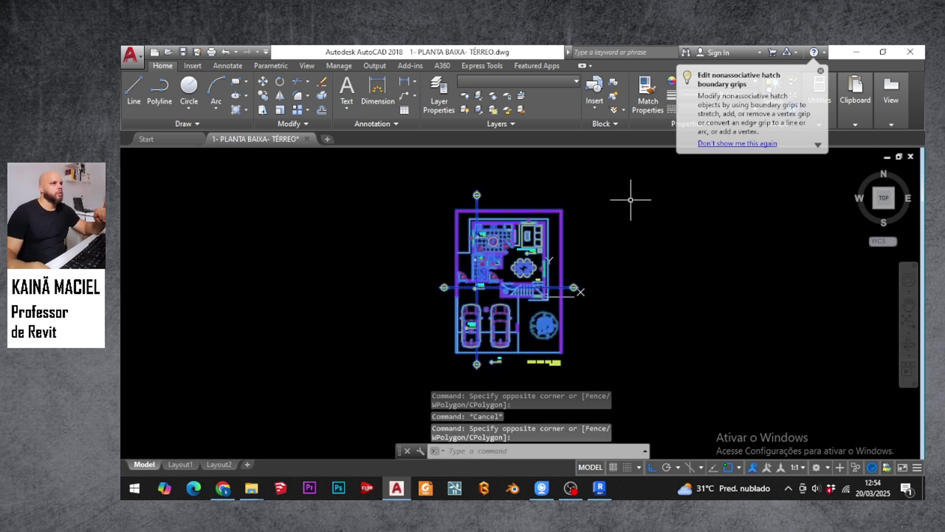
{"action": "type", "text": "m"}
{"action": "key", "text": "Return"}
{"action": "left_click", "coordinate": [515, 273]}
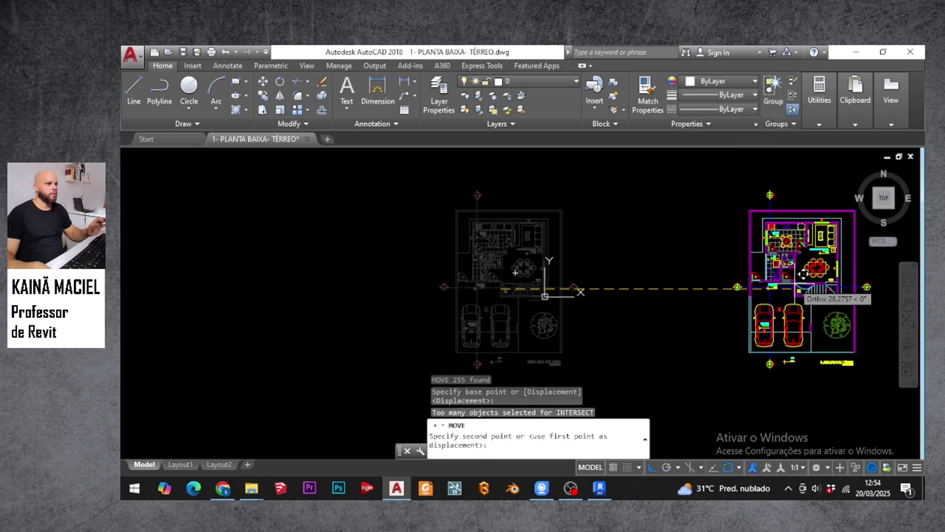
{"action": "left_click", "coordinate": [760, 276]}
{"action": "key", "text": "Escape"}
{"action": "key", "text": "Escape"}
{"action": "key", "text": "Escape"}
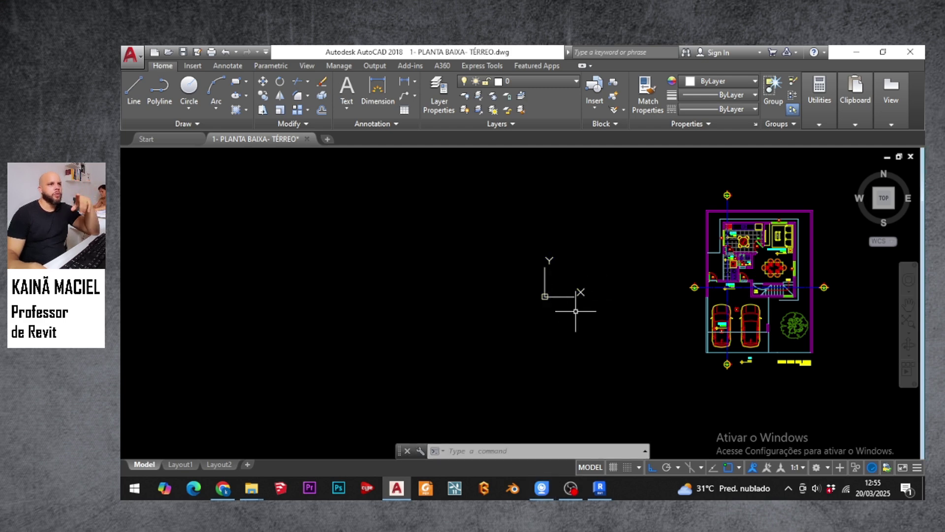
{"action": "middle_click_drag", "start_coordinate": [648, 274], "coordinate": [543, 268]}
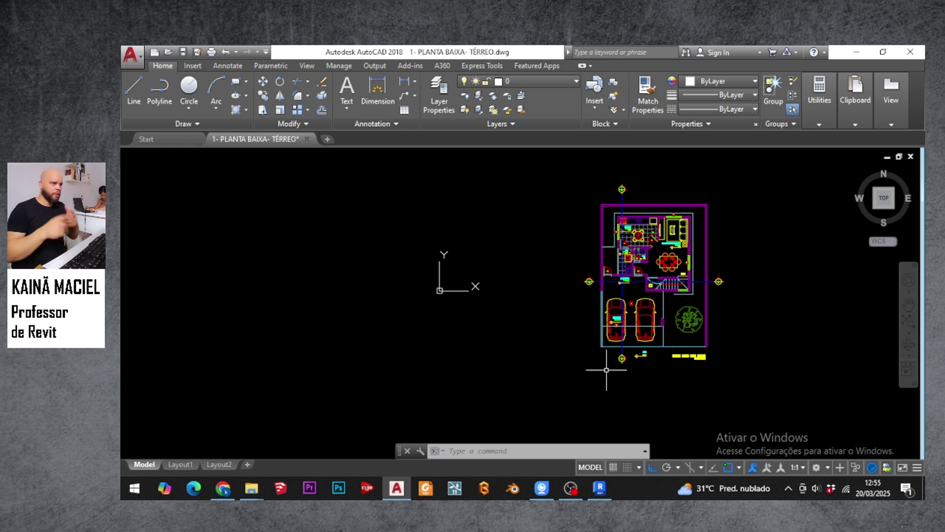
{"action": "left_click", "coordinate": [566, 372]}
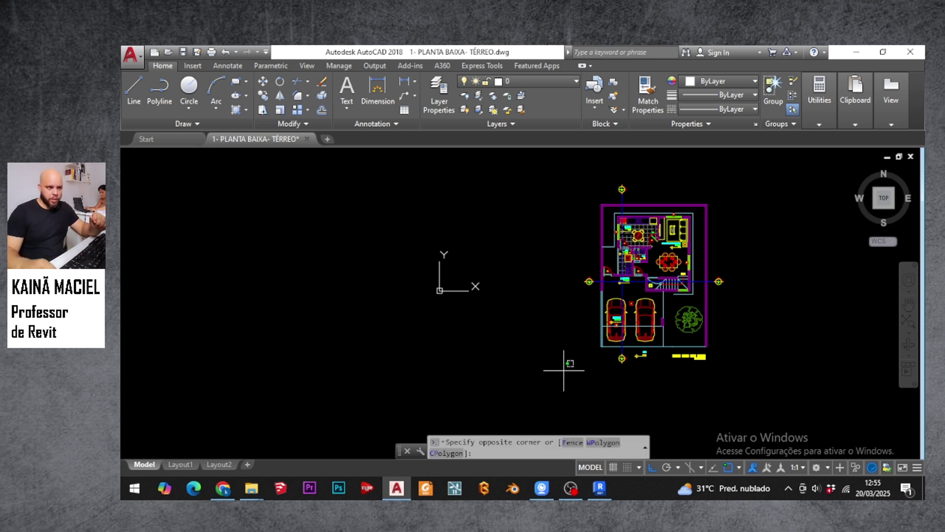
{"action": "left_click", "coordinate": [768, 167]}
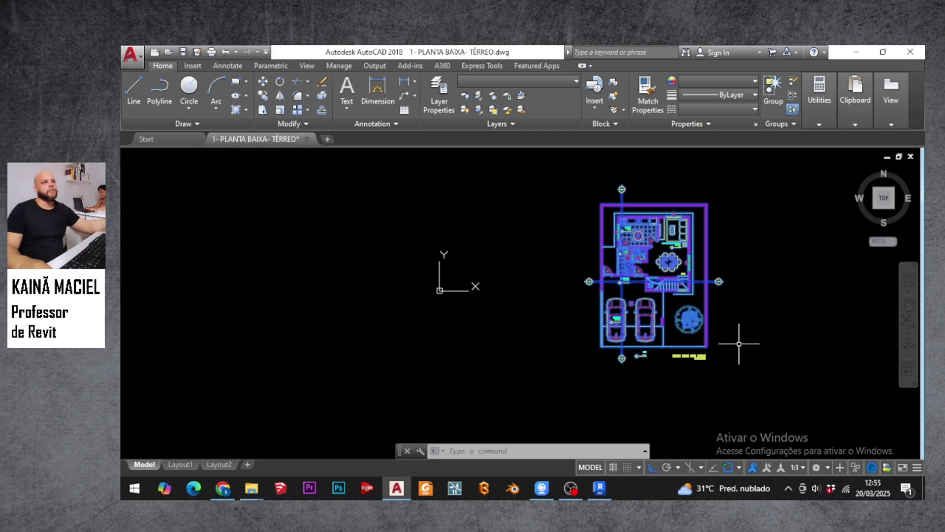
{"action": "left_click", "coordinate": [744, 359]}
{"action": "key", "text": "Escape"}
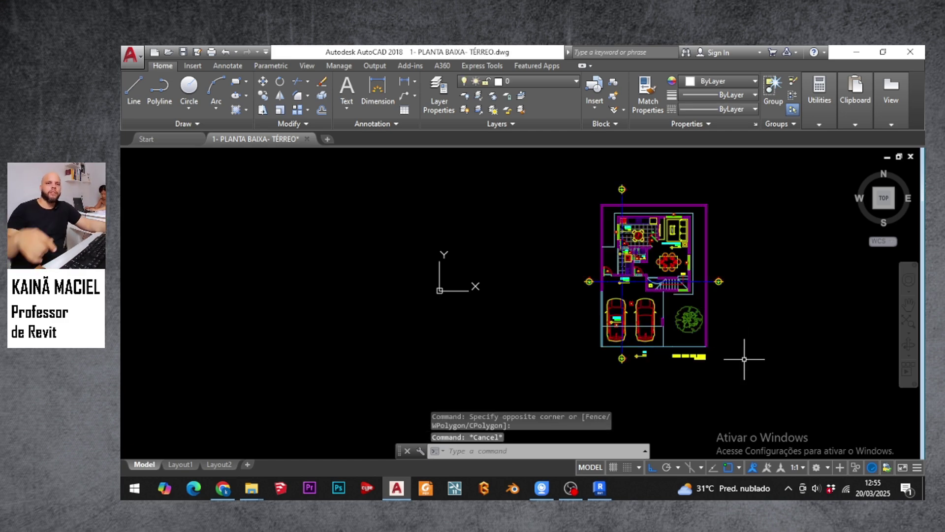
{"action": "left_click", "coordinate": [555, 366]}
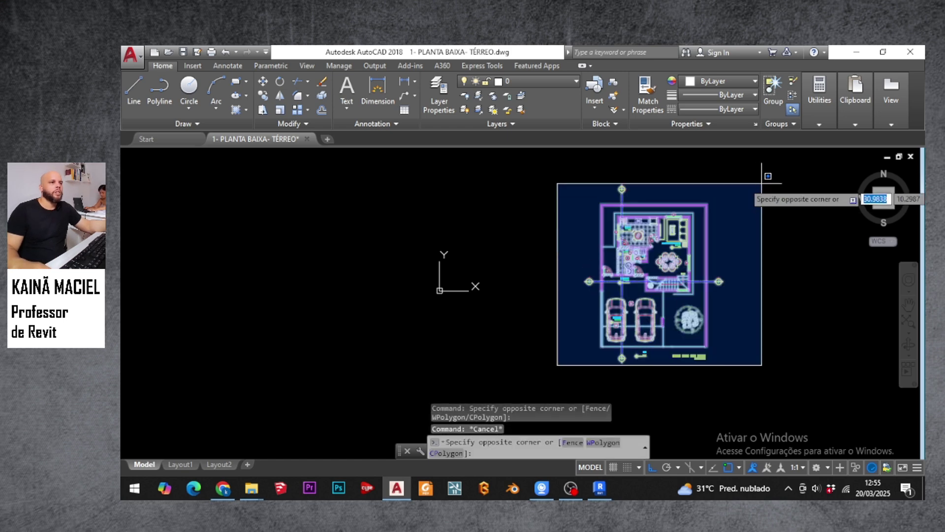
{"action": "left_click", "coordinate": [724, 222]}
{"action": "key", "text": "Escape"}
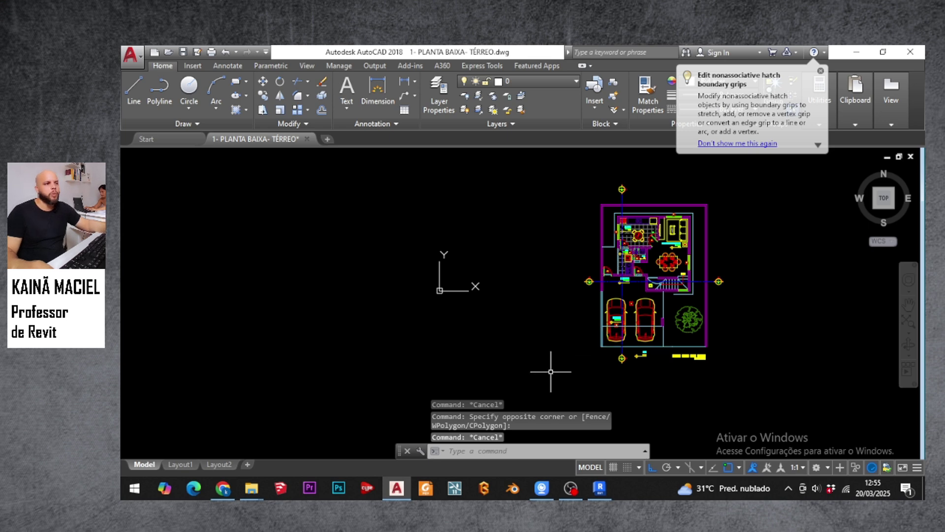
Step: Move the whole ground-floor plan from the outer wall corner beside the staircase to the origin at 0,0
{"action": "left_click", "coordinate": [565, 368]}
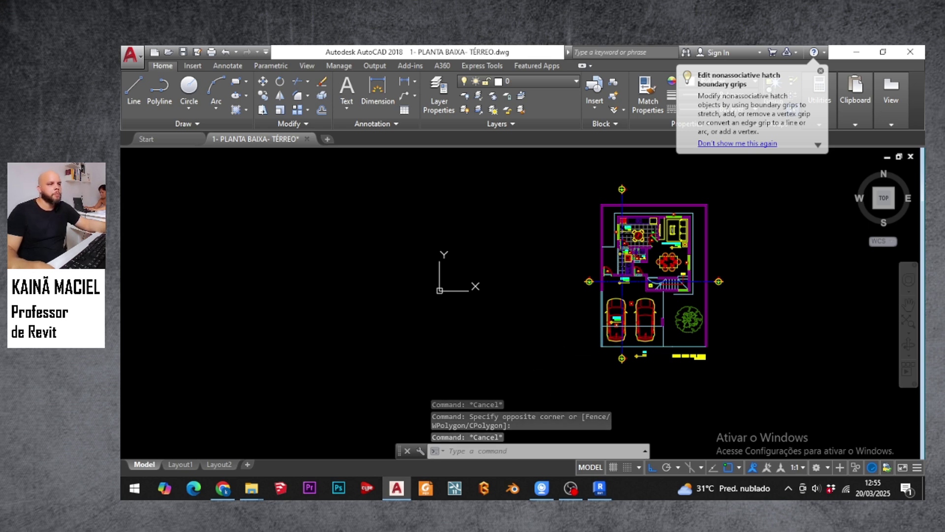
{"action": "left_click", "coordinate": [735, 170]}
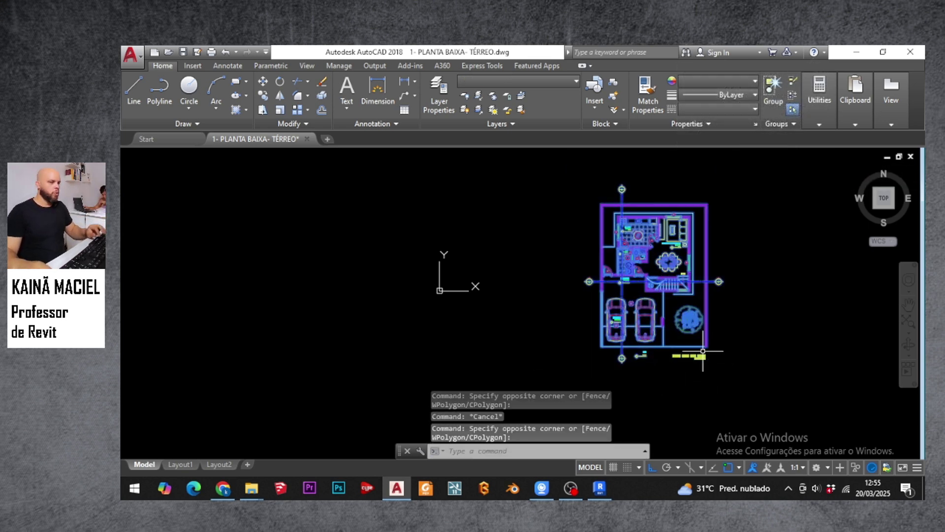
{"action": "scroll", "coordinate": [694, 288], "scroll_direction": "up", "scroll_amount": 5}
{"action": "scroll", "coordinate": [675, 310], "scroll_direction": "down", "scroll_amount": 3}
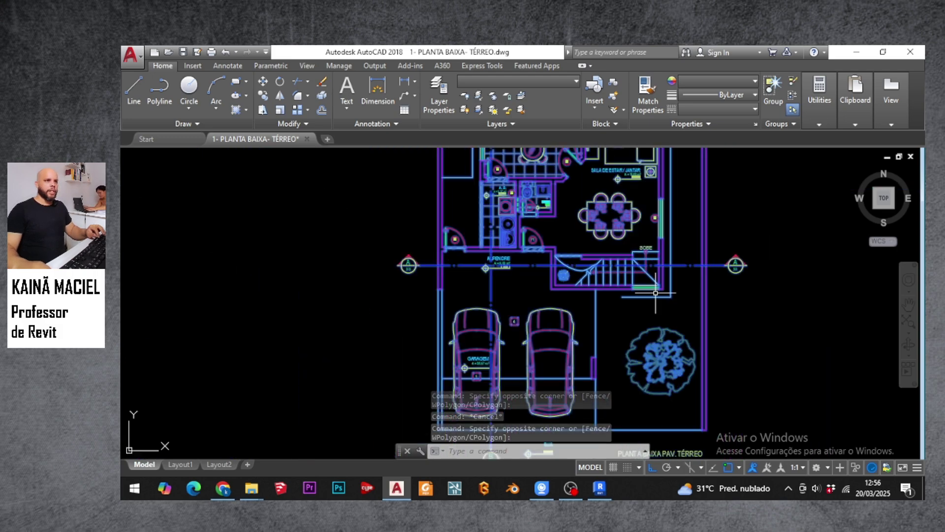
{"action": "scroll", "coordinate": [665, 300], "scroll_direction": "up", "scroll_amount": 3}
{"action": "scroll", "coordinate": [667, 284], "scroll_direction": "down", "scroll_amount": 2}
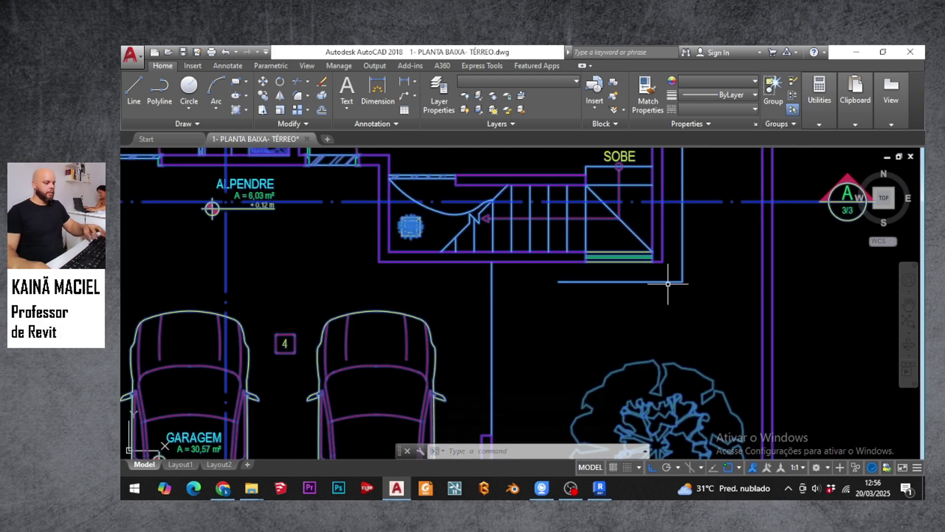
{"action": "type", "text": "m"}
{"action": "key", "text": "Return"}
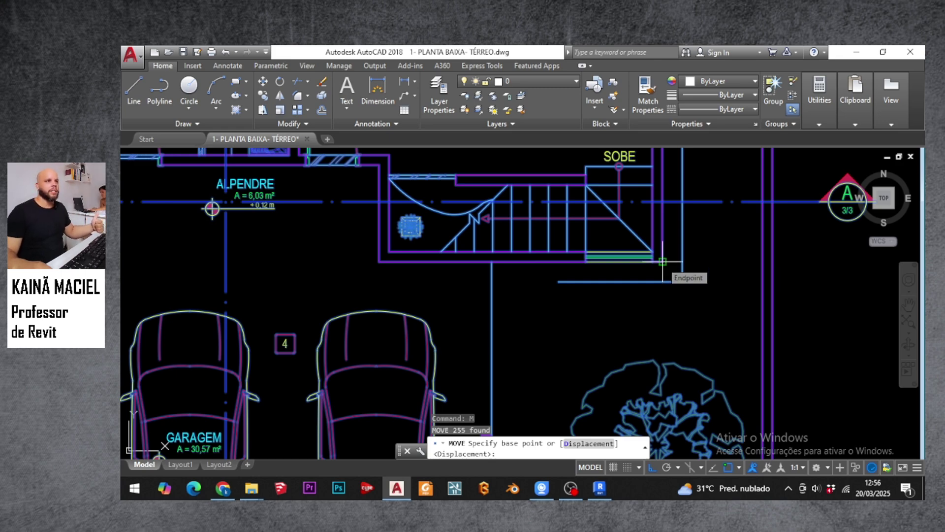
{"action": "left_click", "coordinate": [663, 261]}
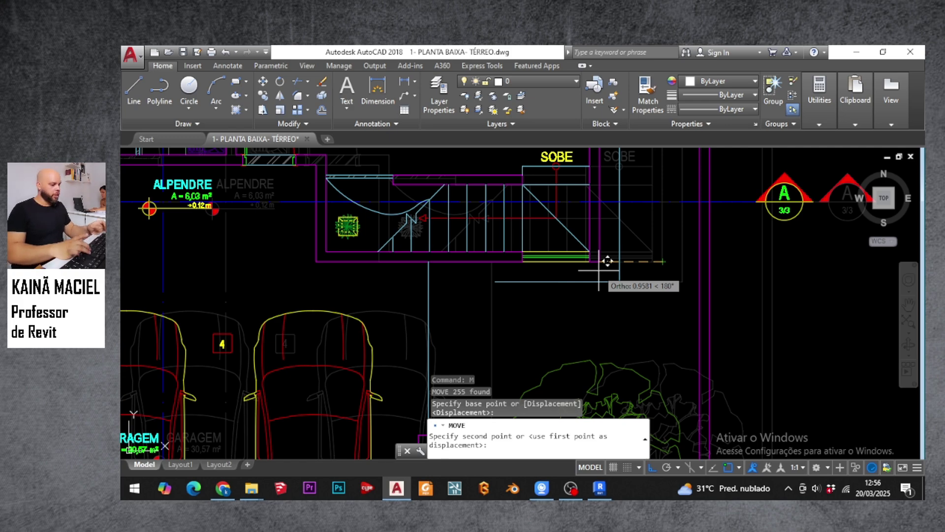
{"action": "key", "text": "F8"}
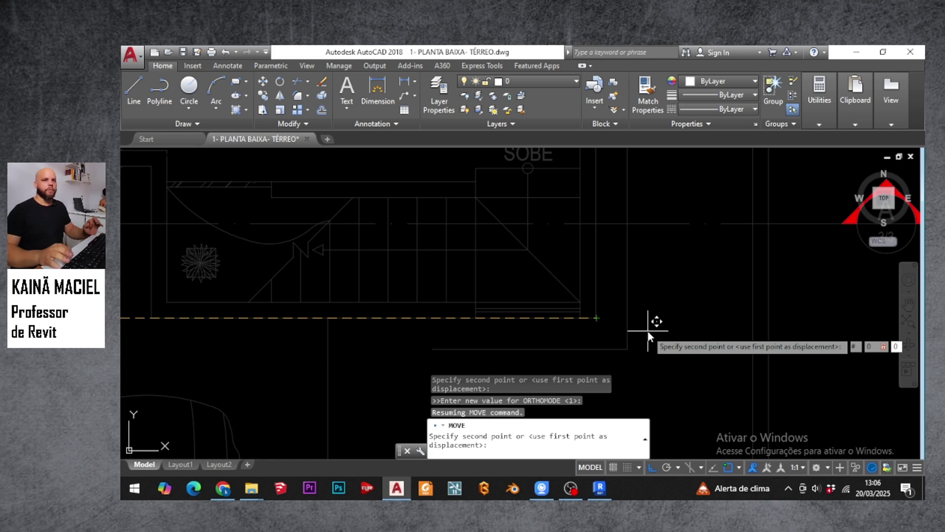
{"action": "type", "text": "0,0"}
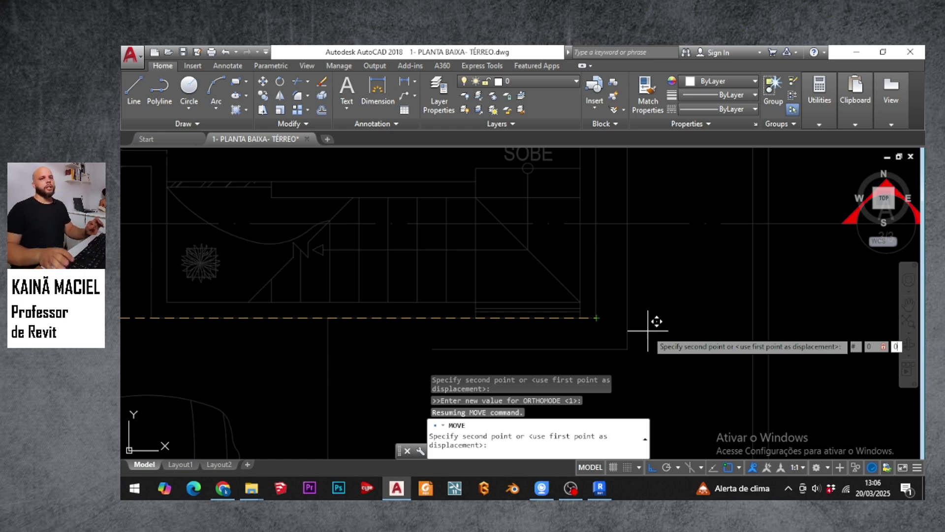
{"action": "key", "text": "Return"}
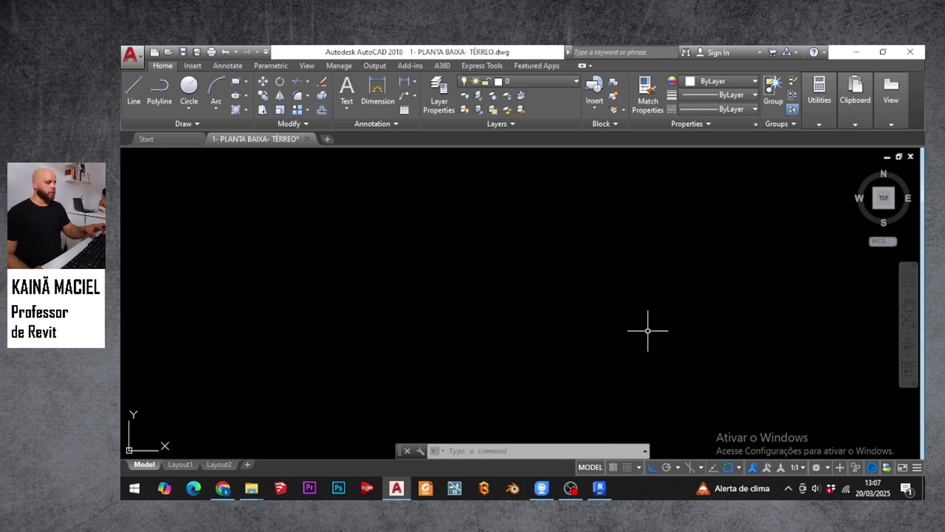
Step: Zoom to the drawing extents and examine the position of the staircase's outer wall corner relative to the origin
{"action": "type", "text": "z"}
{"action": "key", "text": "Return"}
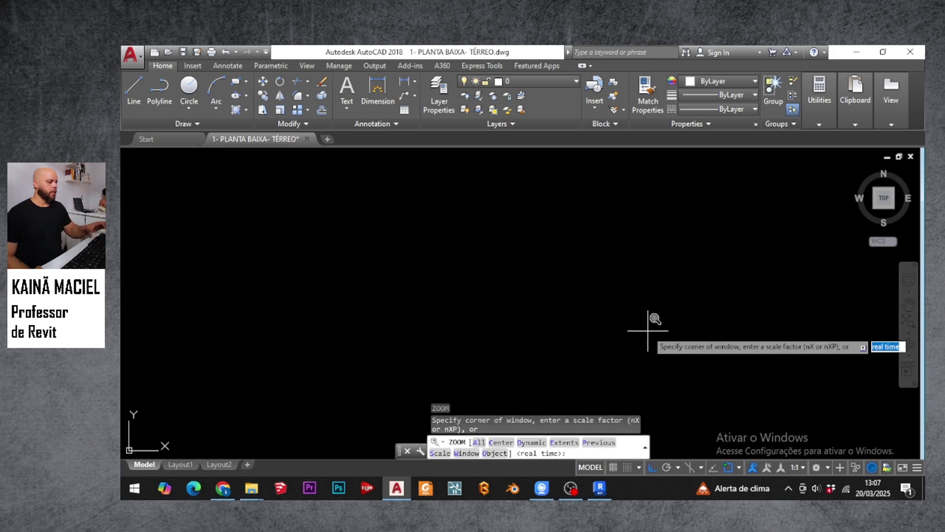
{"action": "type", "text": "e"}
{"action": "key", "text": "Return"}
{"action": "type", "text": "e"}
{"action": "key", "text": "Return"}
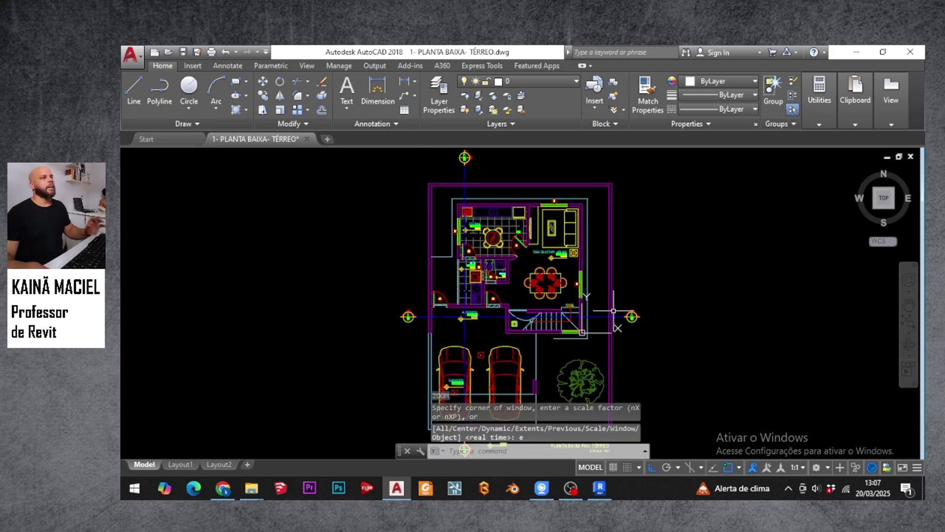
{"action": "scroll", "coordinate": [604, 335], "scroll_direction": "up", "scroll_amount": 8}
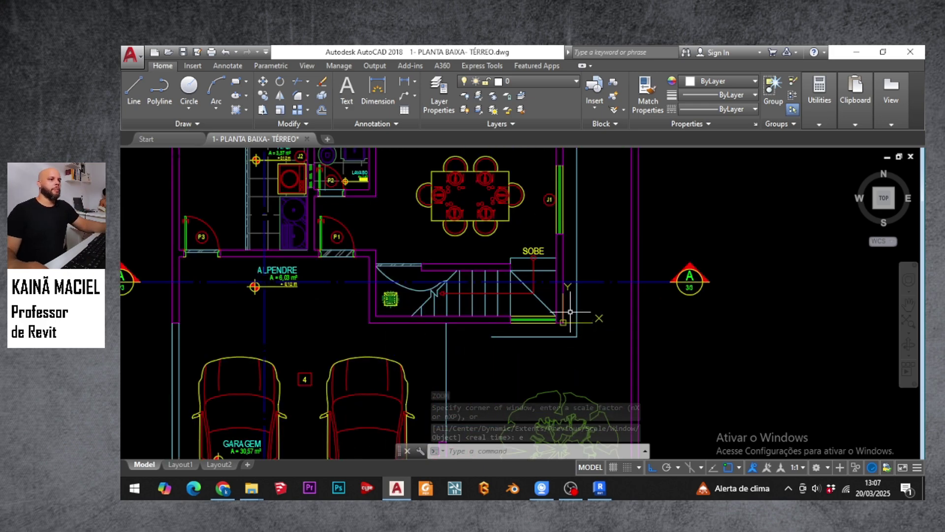
{"action": "middle_click_drag", "start_coordinate": [558, 350], "coordinate": [566, 317]}
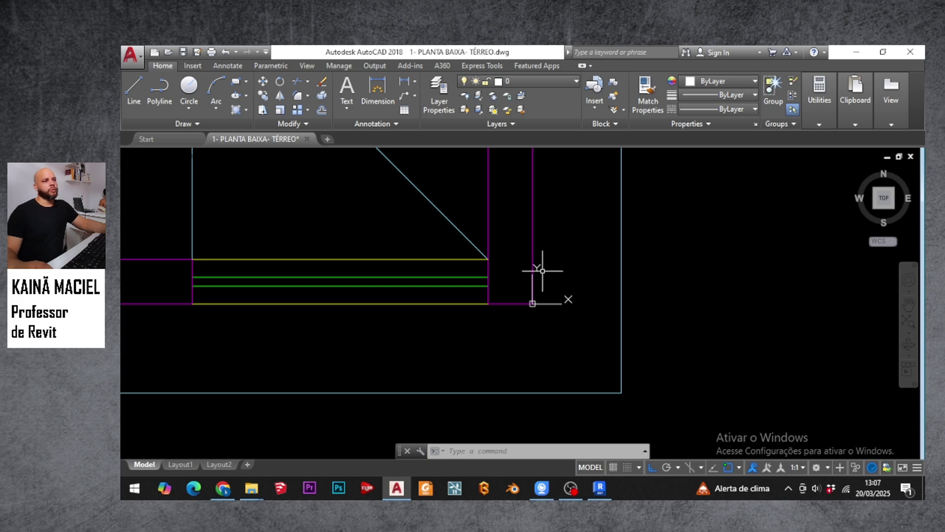
{"action": "scroll", "coordinate": [600, 340], "scroll_direction": "down", "scroll_amount": 15}
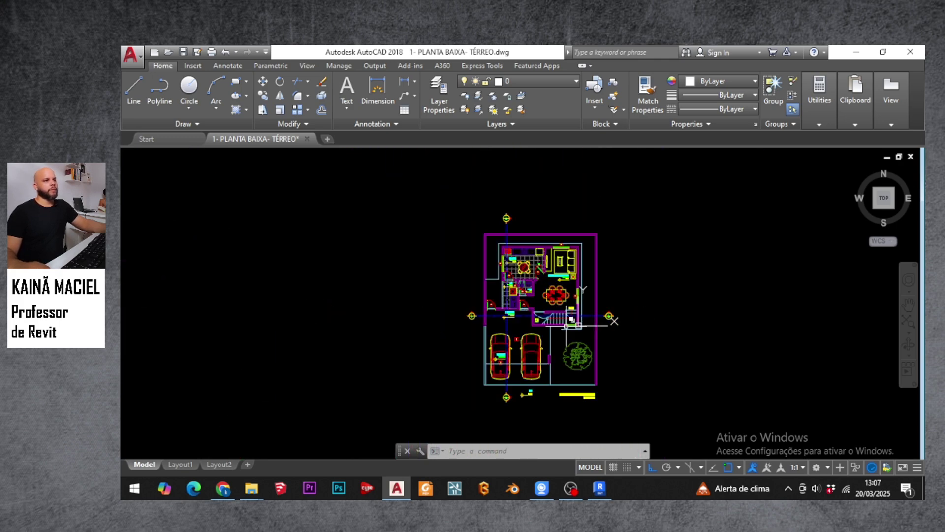
Step: Examine the DWG and DXF versions offered for saving the ground-floor drawing under another format, and leave the drawing unsaved
{"action": "mouse_move", "coordinate": [588, 339]}
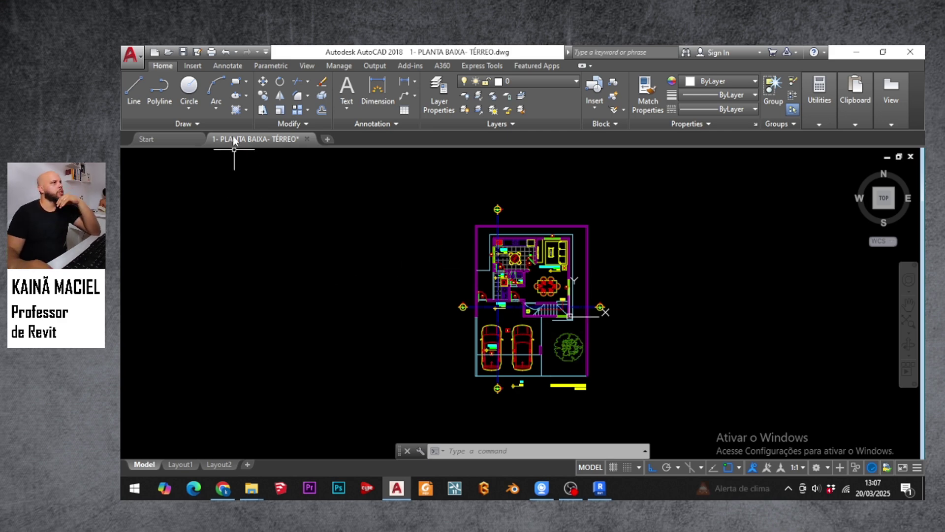
{"action": "left_click", "coordinate": [130, 57]}
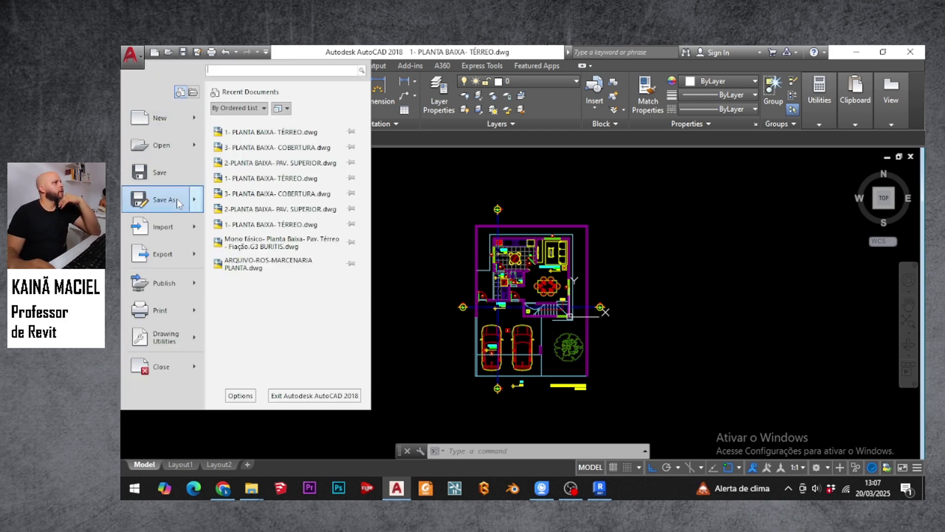
{"action": "key", "text": "Escape"}
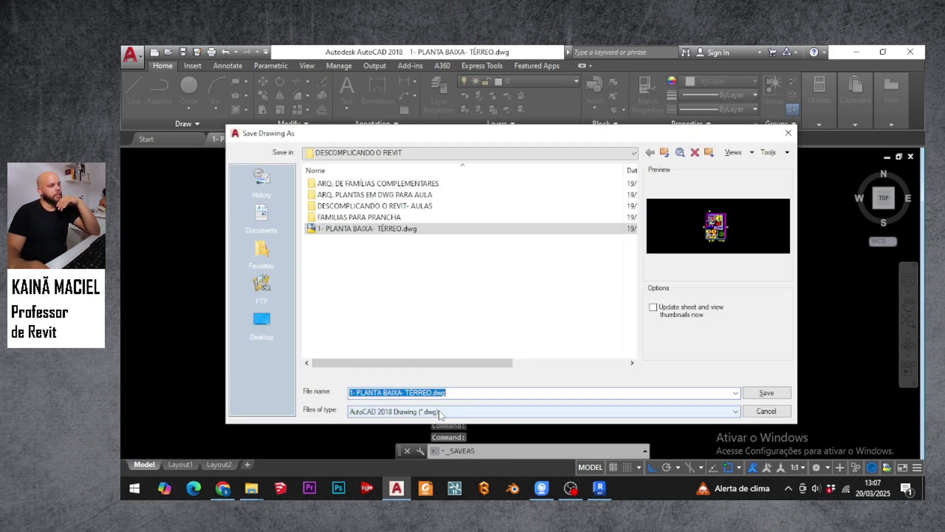
{"action": "left_click", "coordinate": [394, 414]}
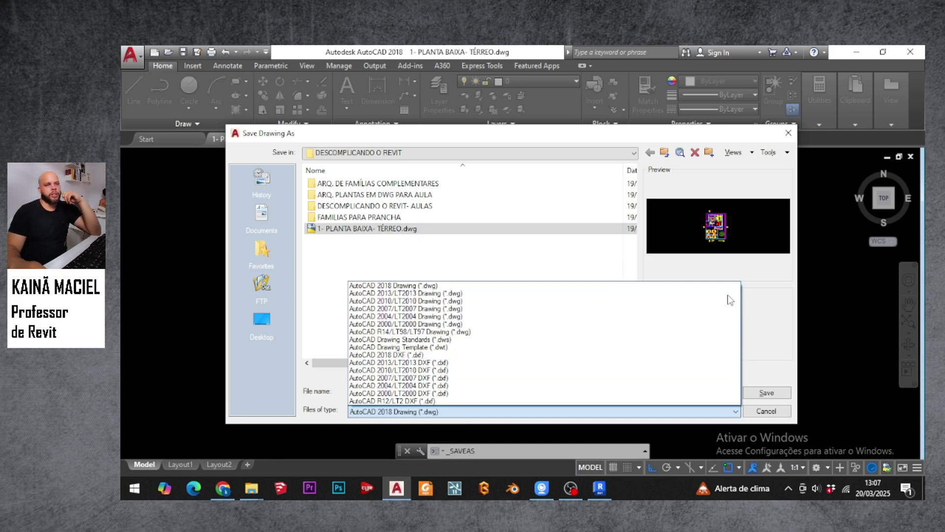
{"action": "left_click", "coordinate": [755, 275]}
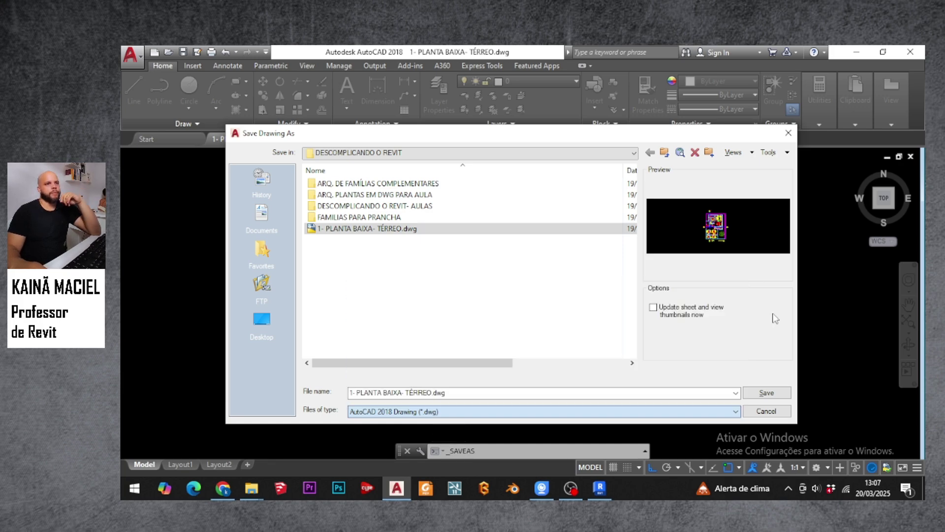
{"action": "left_click", "coordinate": [769, 412]}
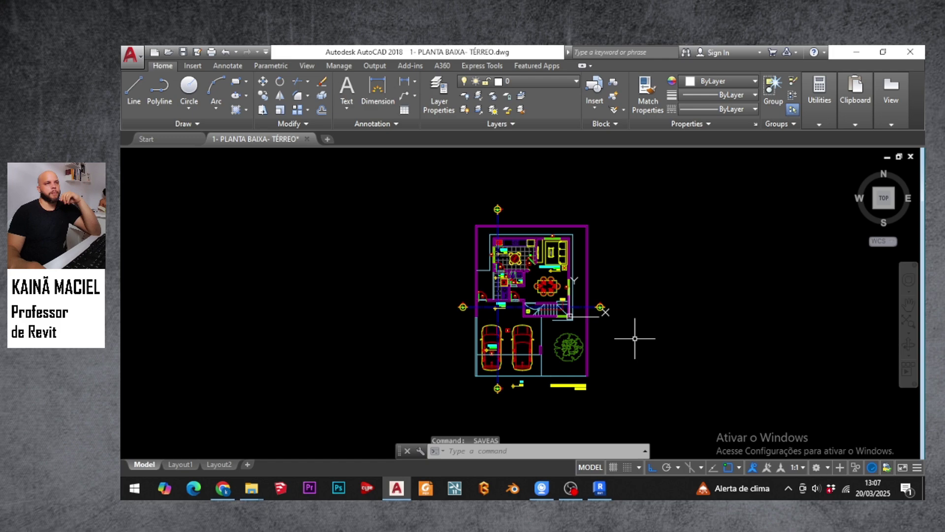
Step: Close the ground-floor drawing without saving, and delete its DWG copy from the DESCOMPLICANDO O REVIT folder in File Explorer
{"action": "left_click", "coordinate": [307, 139]}
{"action": "left_click", "coordinate": [571, 295]}
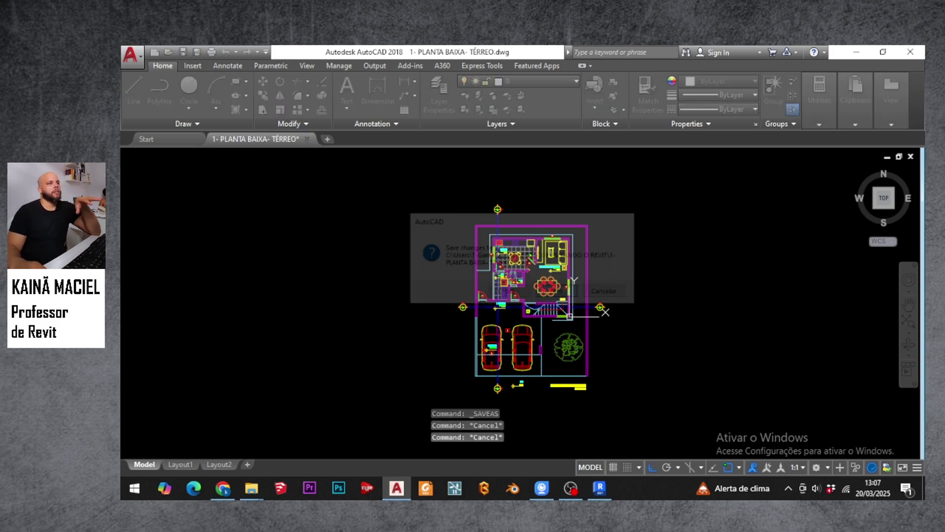
{"action": "key", "text": "alt+Tab"}
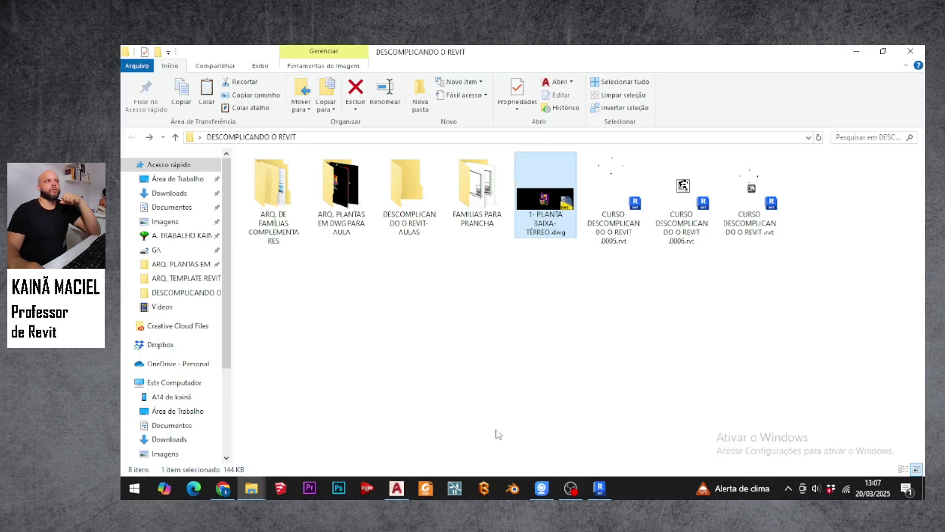
{"action": "left_click", "coordinate": [533, 197]}
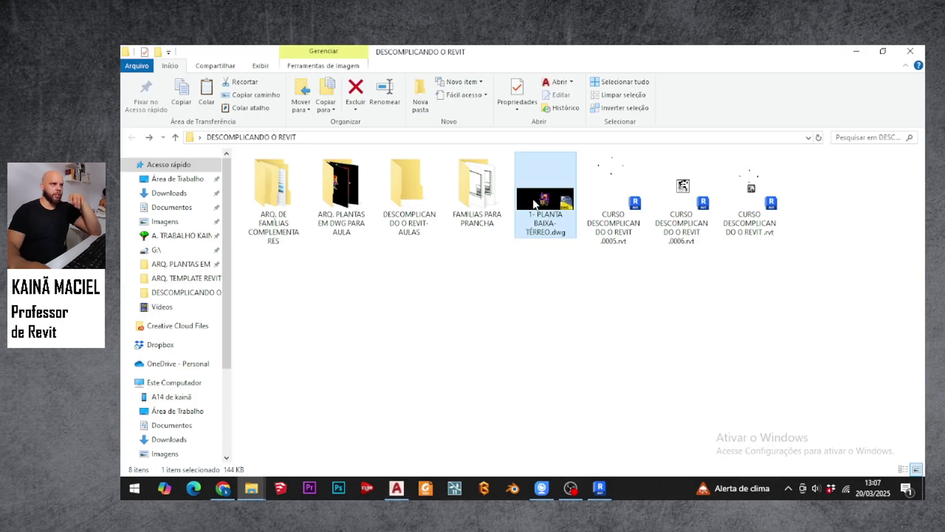
{"action": "key", "text": "Delete"}
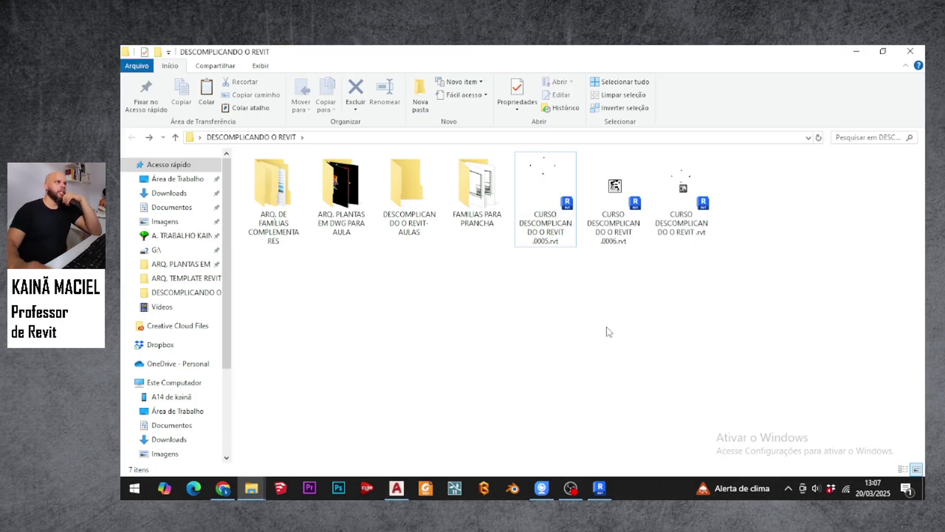
Step: Switch to Revit and delete the imported 1- PLANTA BAIXA- TÉRREO.dwg plan from the Planta baixa- 1°Pavimento view
{"action": "left_click", "coordinate": [600, 488]}
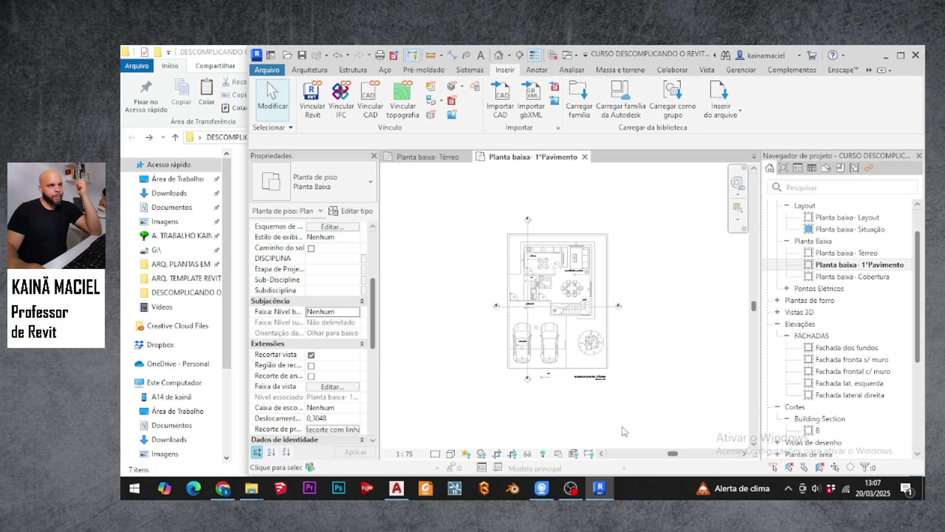
{"action": "scroll", "coordinate": [544, 304], "scroll_direction": "down", "scroll_amount": 3}
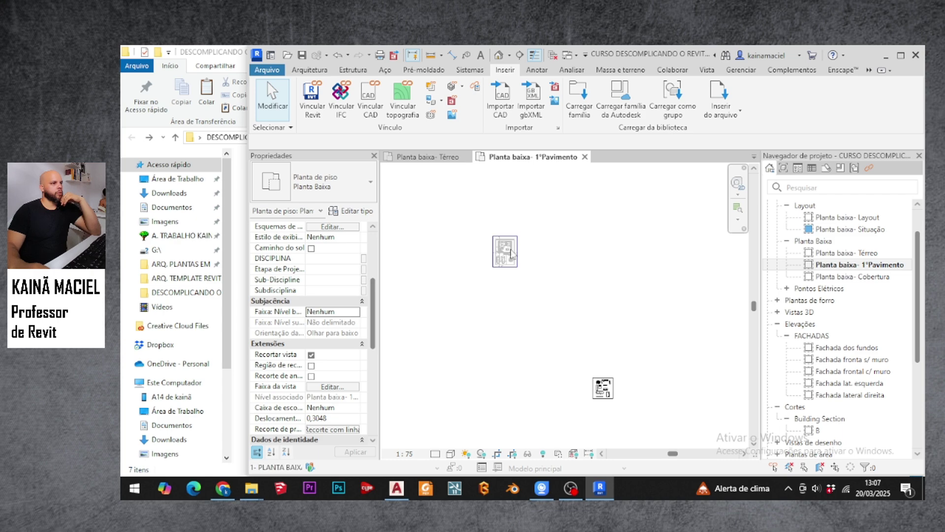
{"action": "left_click", "coordinate": [505, 249]}
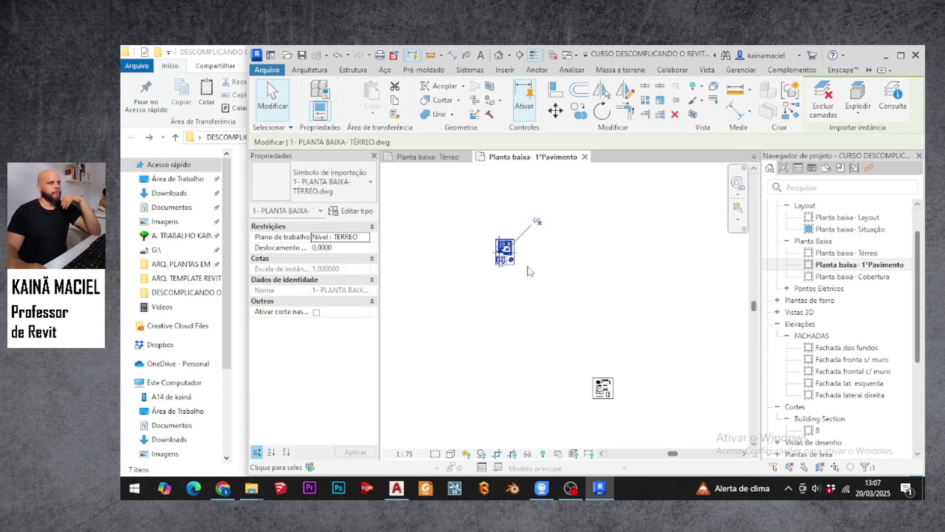
{"action": "key", "text": "Delete"}
{"action": "middle_click_drag", "start_coordinate": [546, 294], "coordinate": [523, 253]}
{"action": "scroll", "coordinate": [570, 296], "scroll_direction": "up", "scroll_amount": 2}
{"action": "scroll", "coordinate": [602, 308], "scroll_direction": "up", "scroll_amount": 1}
{"action": "middle_click_drag", "start_coordinate": [608, 313], "coordinate": [588, 271]}
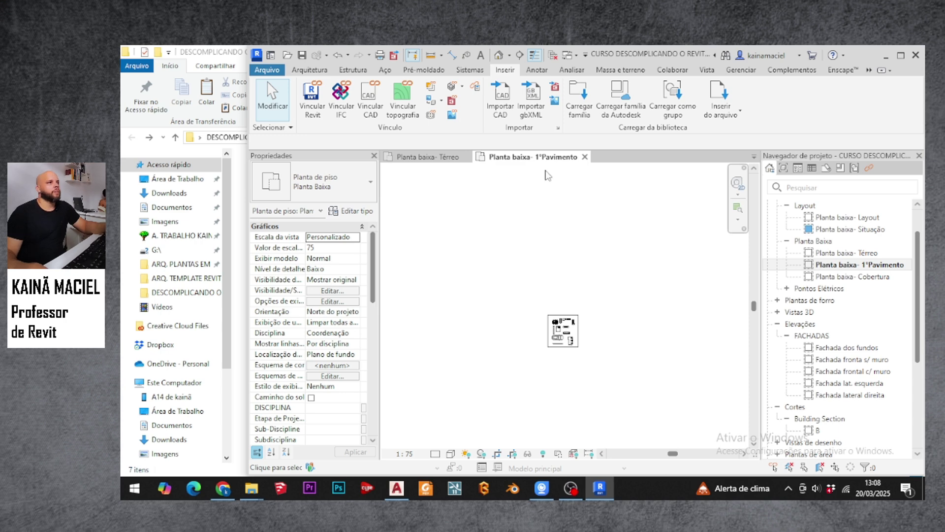
Step: Close the Planta baixa- 1°Pavimento view and bring the elevation markers into sight in the Planta baixa- Térreo view
{"action": "left_click", "coordinate": [585, 157]}
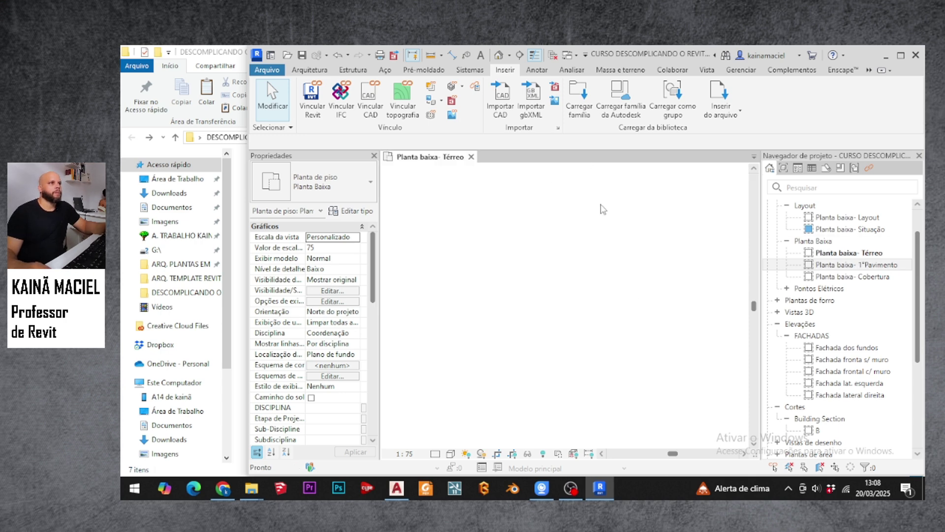
{"action": "scroll", "coordinate": [547, 378], "scroll_direction": "down", "scroll_amount": 1}
{"action": "mouse_move", "coordinate": [638, 389]}
{"action": "middle_mouse_down"}
{"action": "mouse_move", "coordinate": [613, 361]}
{"action": "mouse_move", "coordinate": [628, 344]}
{"action": "middle_mouse_up"}
{"action": "scroll", "coordinate": [576, 348], "scroll_direction": "up", "scroll_amount": 2}
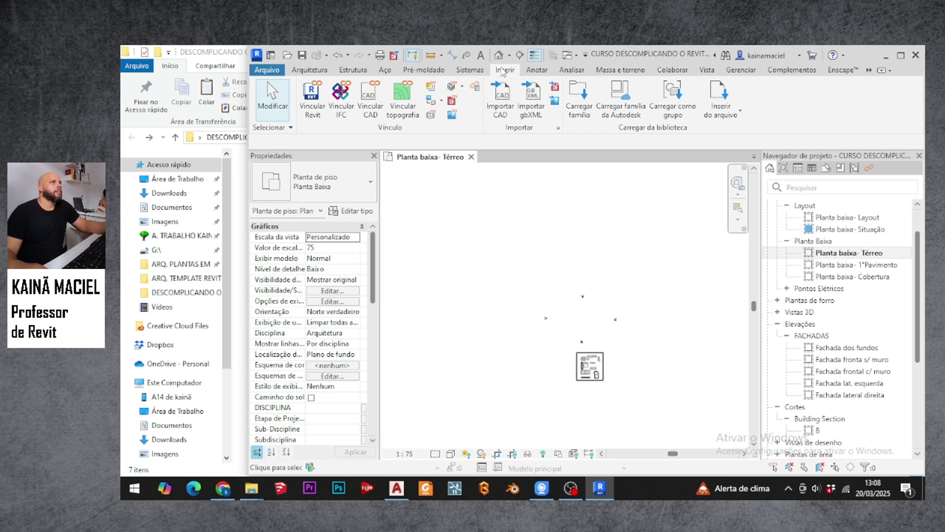
Step: Start a CAD import and choose 1- PLANTA BAIXA- TÉRREO.dwg from ARQ. PLANTAS EM DWG PARA AULA inside the desktop's DESCOMPLICANDO O REVIT folder
{"action": "left_click", "coordinate": [502, 114]}
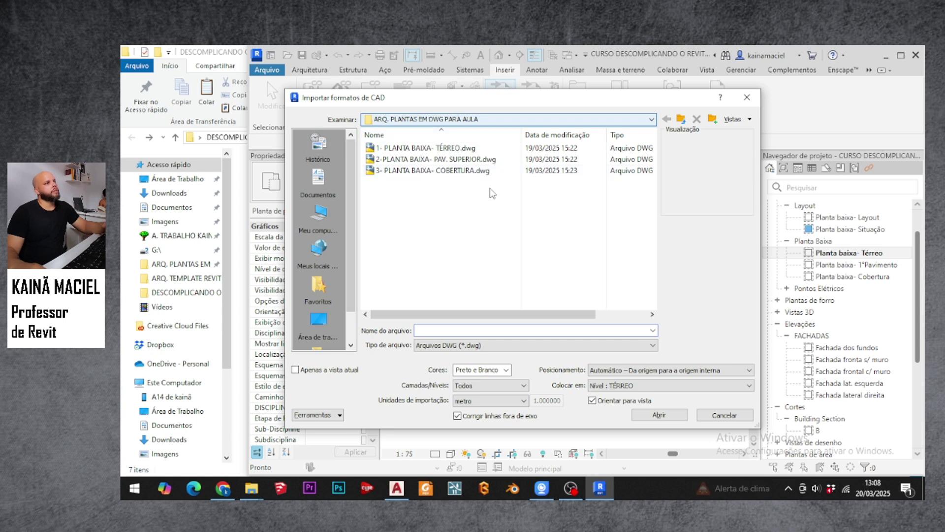
{"action": "left_click", "coordinate": [326, 327]}
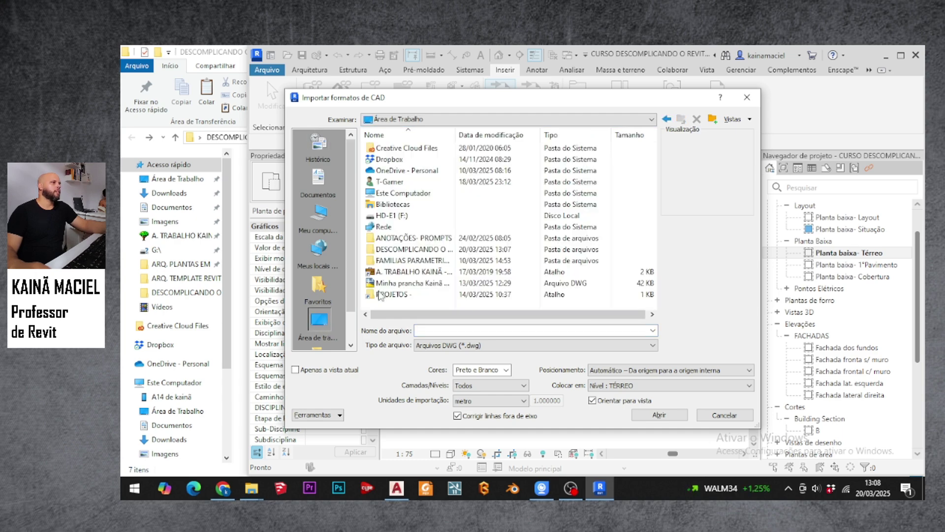
{"action": "double_click", "coordinate": [406, 250]}
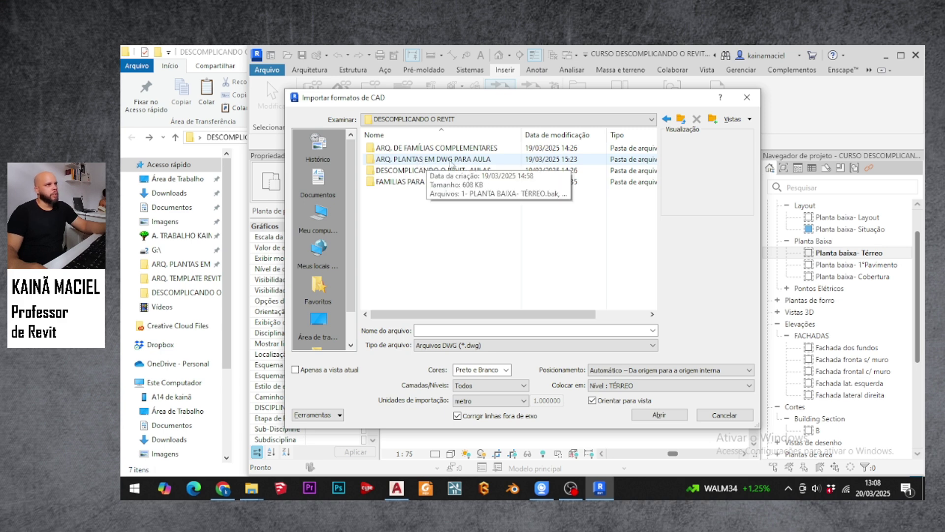
{"action": "double_click", "coordinate": [493, 164]}
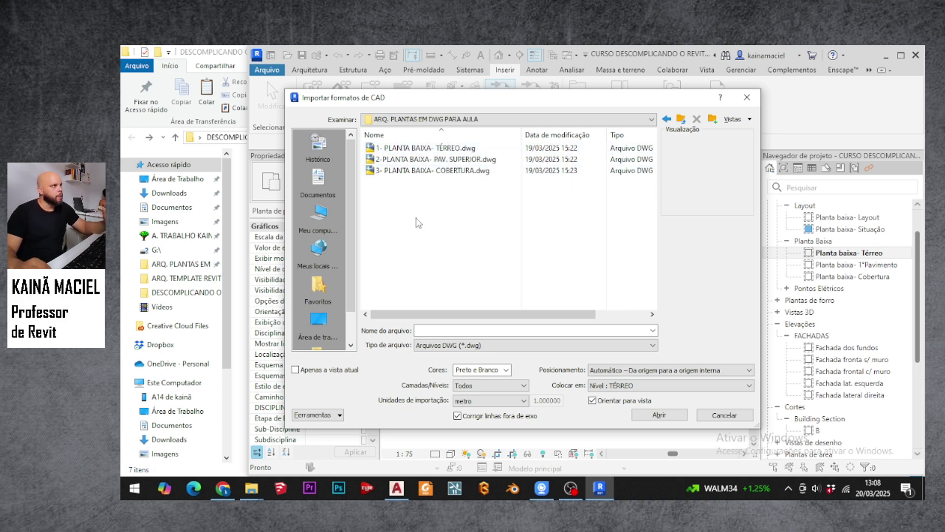
{"action": "left_click", "coordinate": [425, 150]}
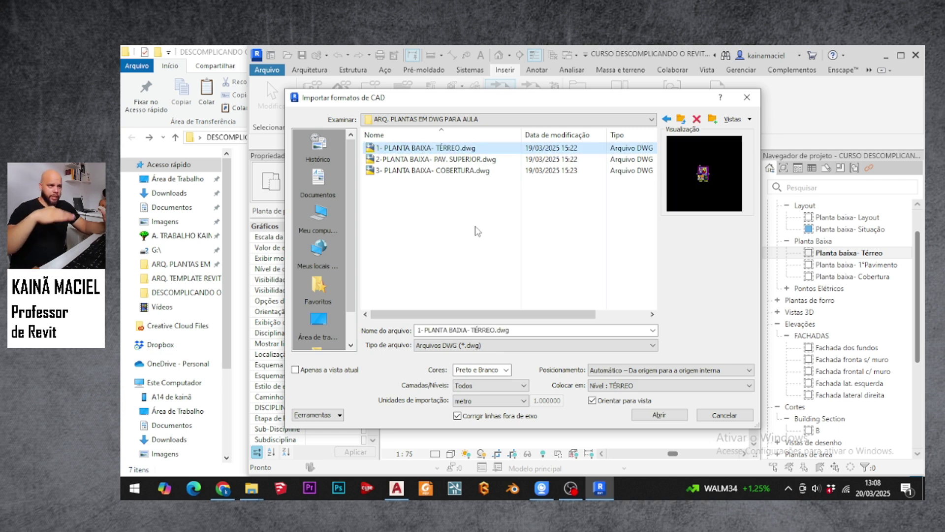
Step: Set the import colours to Preto e Branco and the imported layers to Todos
{"action": "left_click", "coordinate": [506, 370]}
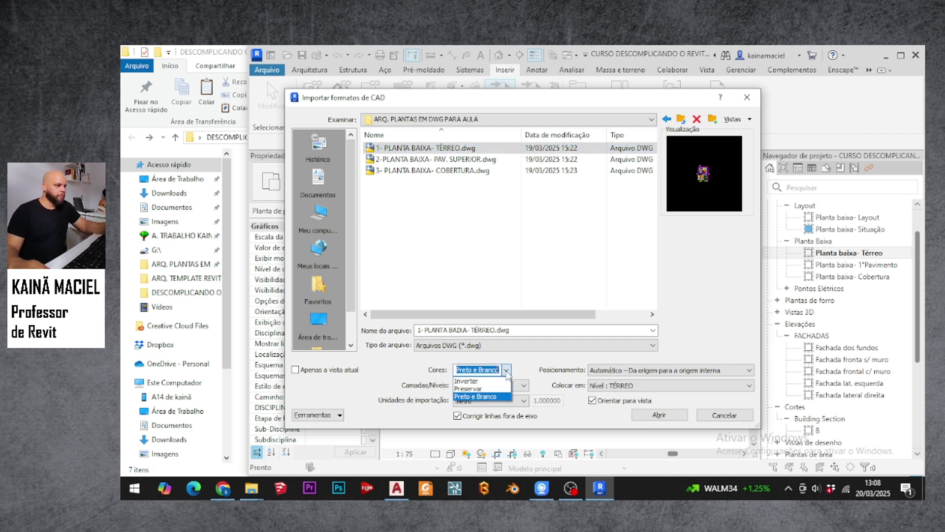
{"action": "left_click", "coordinate": [491, 397]}
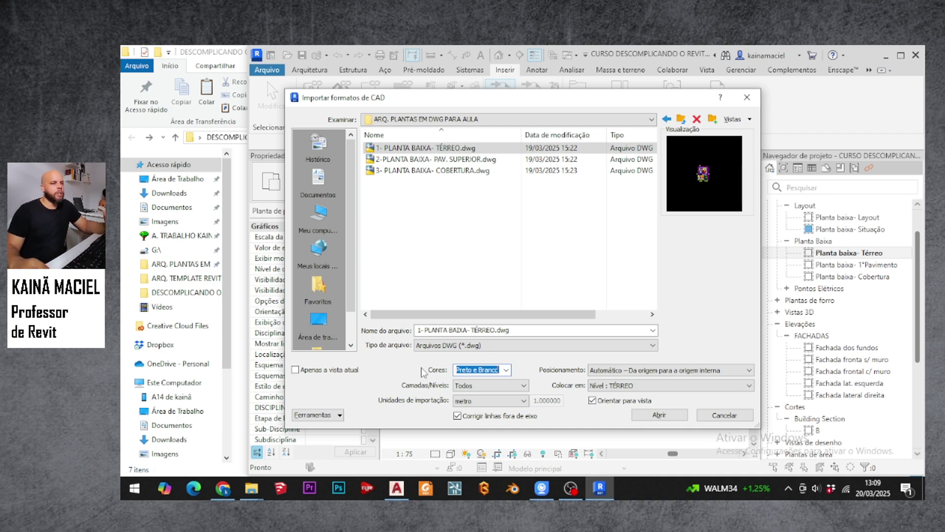
{"action": "left_click", "coordinate": [508, 371]}
{"action": "left_click", "coordinate": [508, 370]}
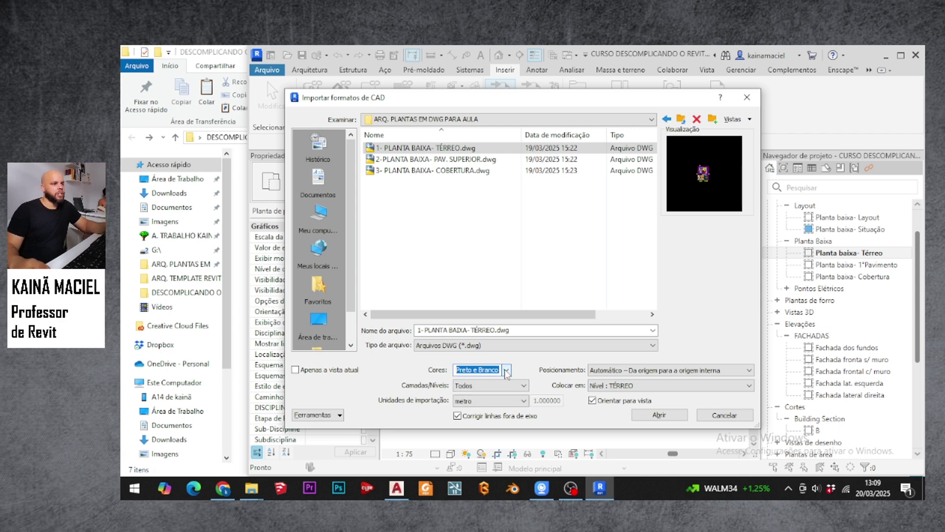
{"action": "left_click", "coordinate": [506, 371]}
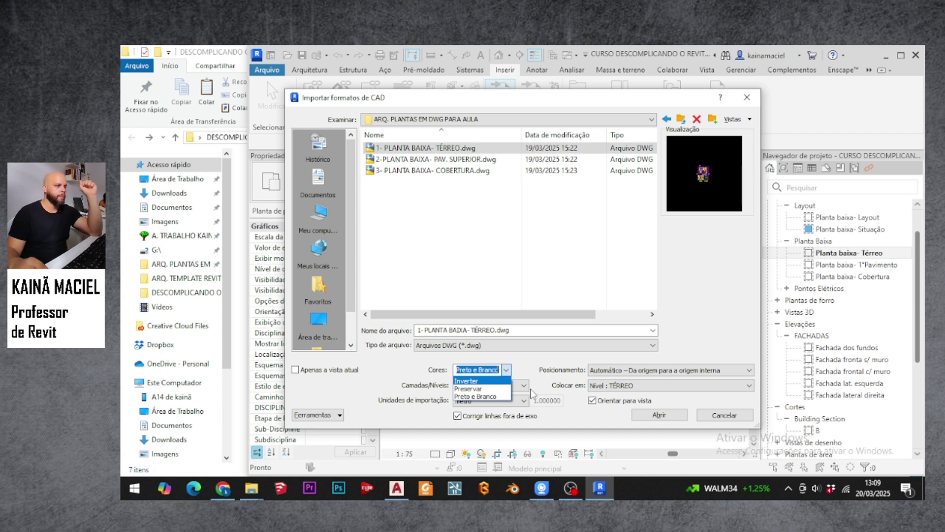
{"action": "left_click", "coordinate": [477, 398]}
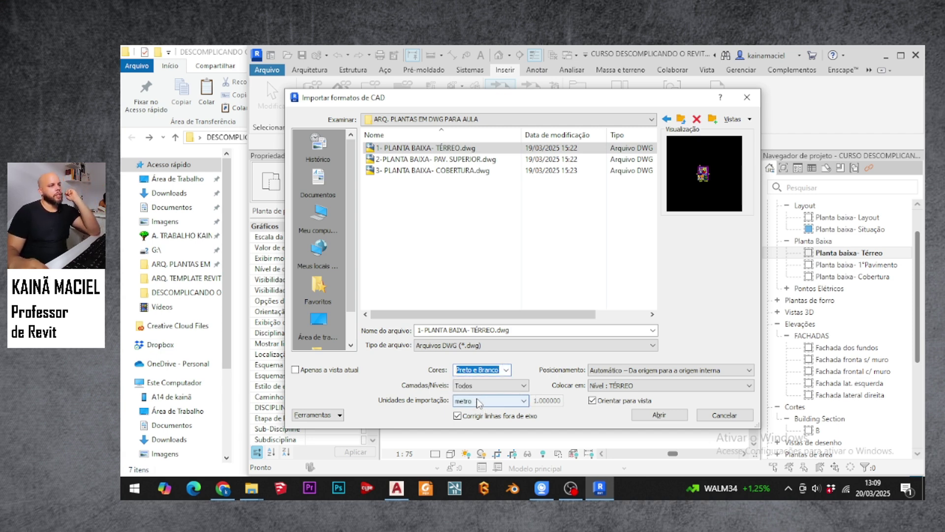
{"action": "left_click", "coordinate": [525, 386]}
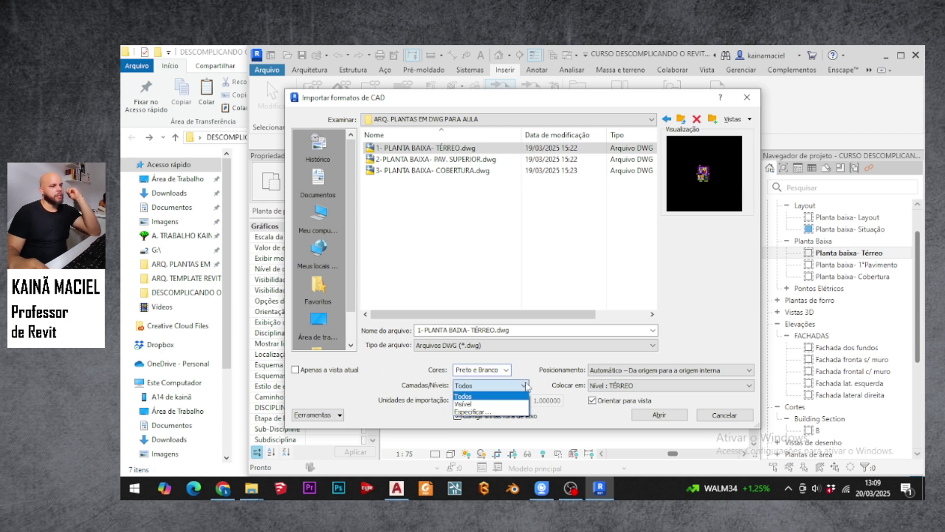
{"action": "left_click", "coordinate": [479, 397]}
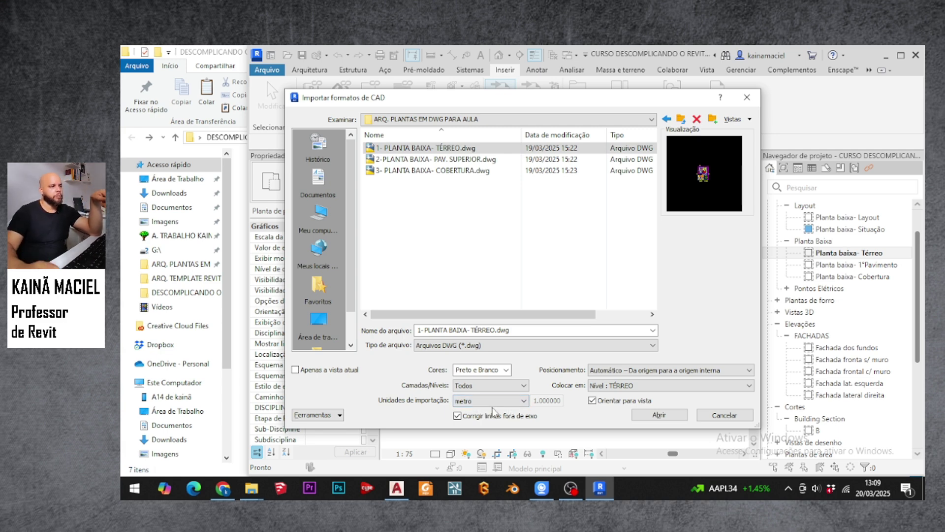
Step: Set the import units of the ground-floor DWG to metro
{"action": "left_click", "coordinate": [509, 405]}
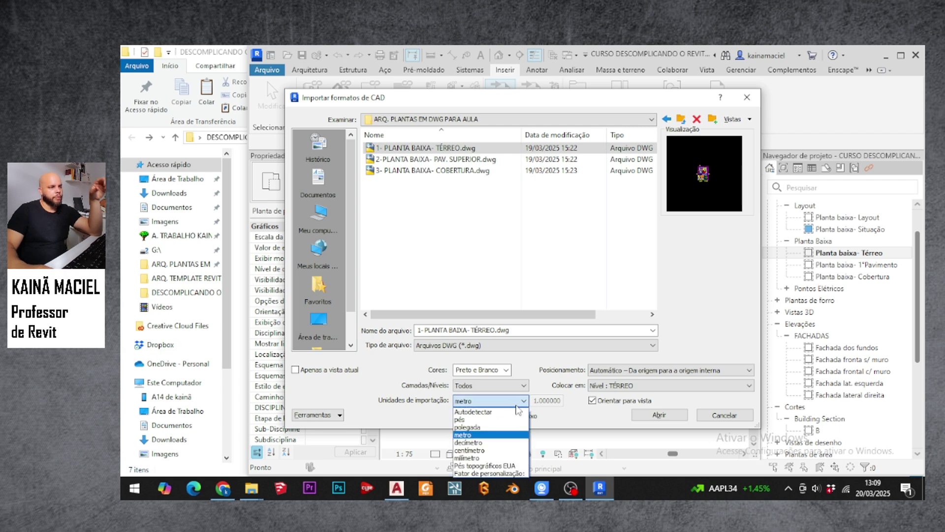
{"action": "left_click", "coordinate": [487, 416]}
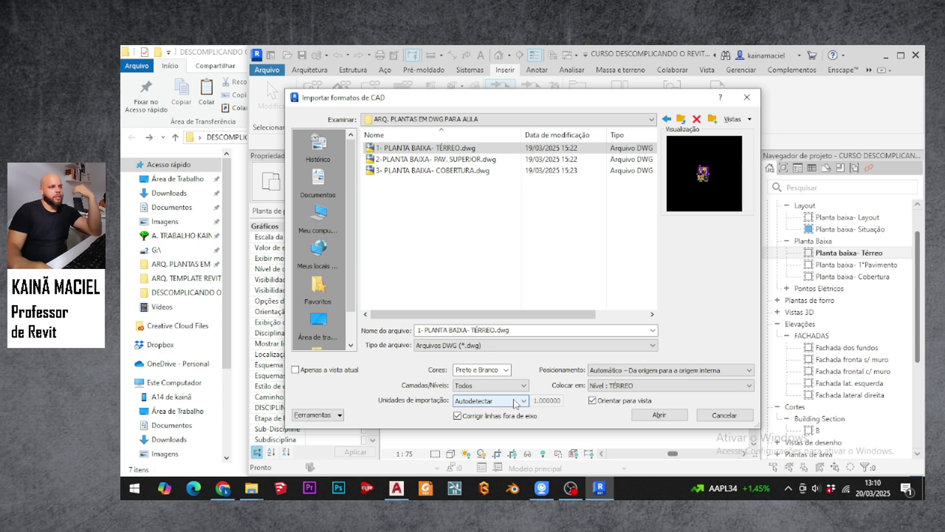
{"action": "left_click", "coordinate": [517, 405]}
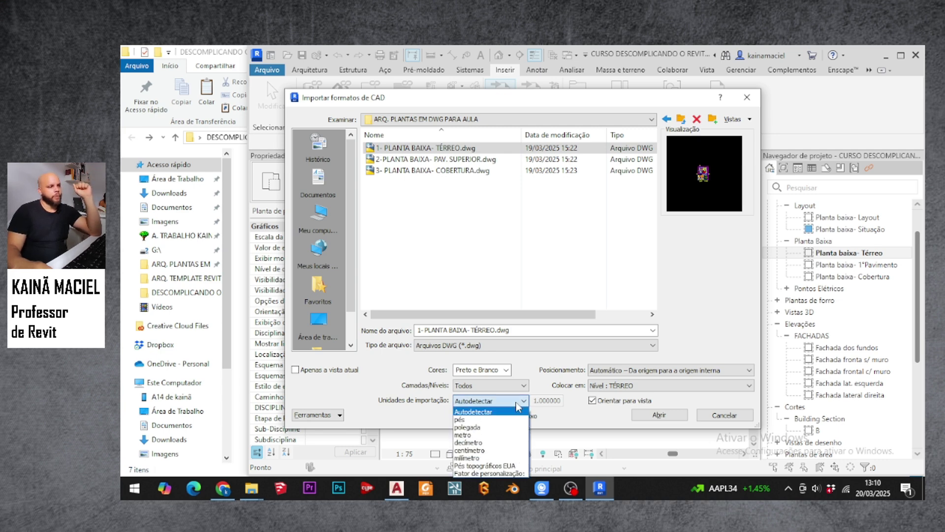
{"action": "left_click", "coordinate": [475, 435]}
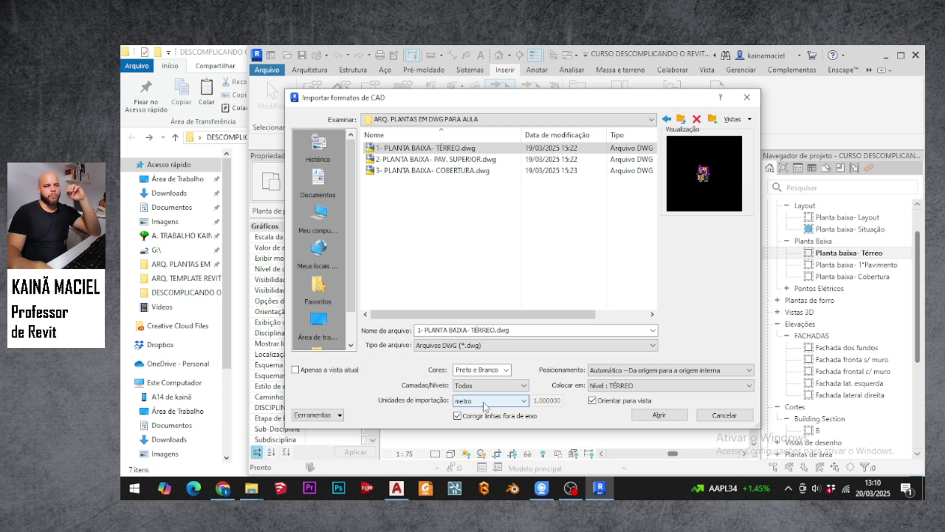
Step: Set the import positioning to Automático – Da origem para a origem interna, with Orientar para vista enabled
{"action": "left_click", "coordinate": [593, 401]}
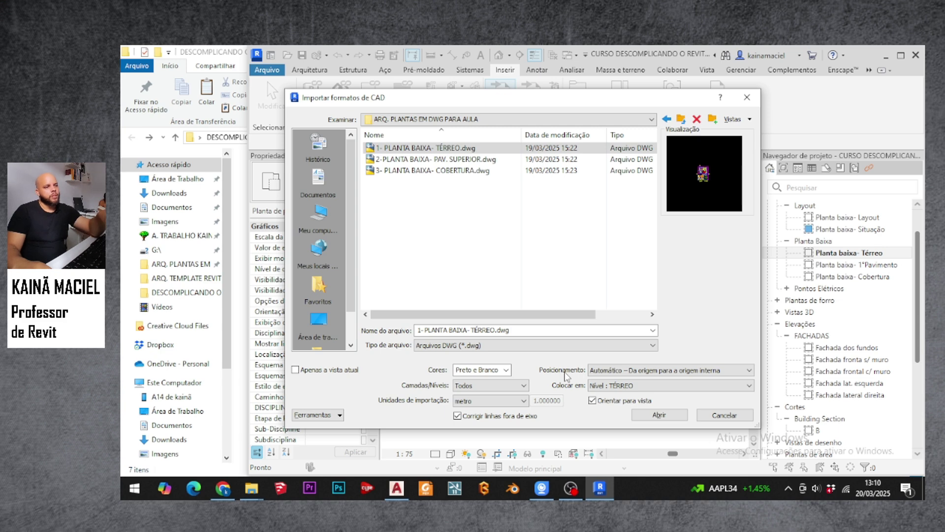
{"action": "left_click", "coordinate": [633, 371]}
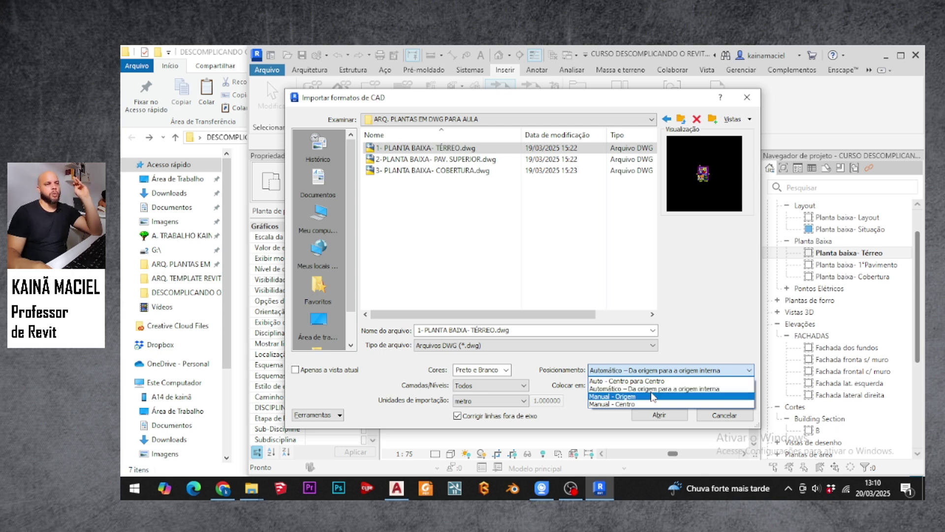
{"action": "left_click", "coordinate": [703, 389]}
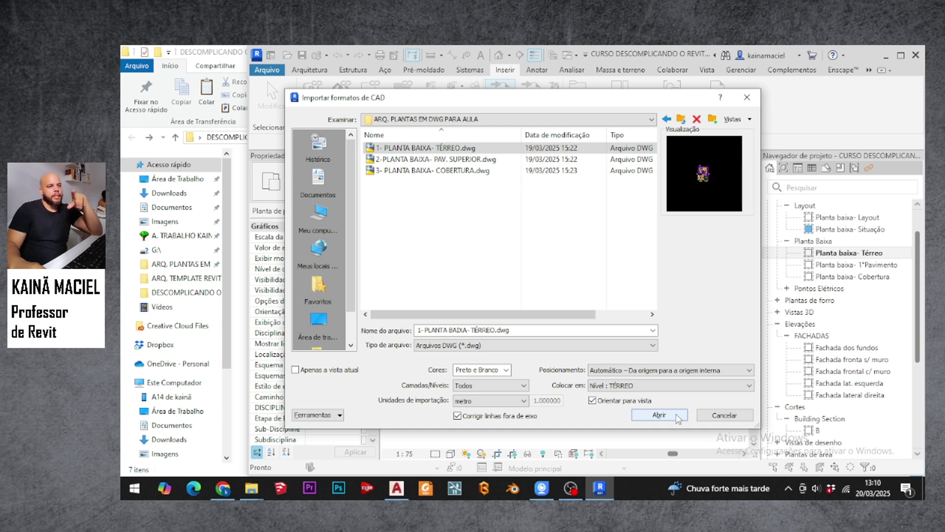
Step: Place the ground-floor DWG at Nível : TÉRREO and complete its import
{"action": "left_click", "coordinate": [681, 386]}
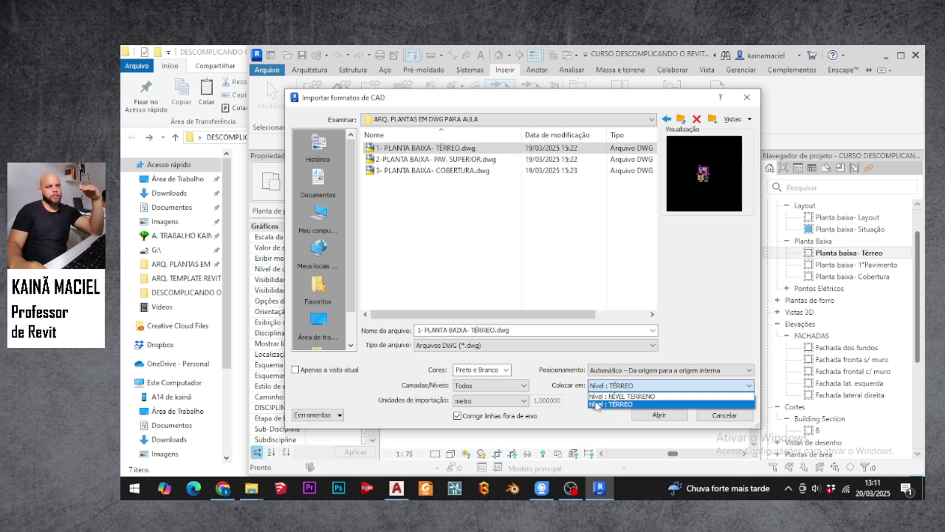
{"action": "left_click", "coordinate": [621, 405]}
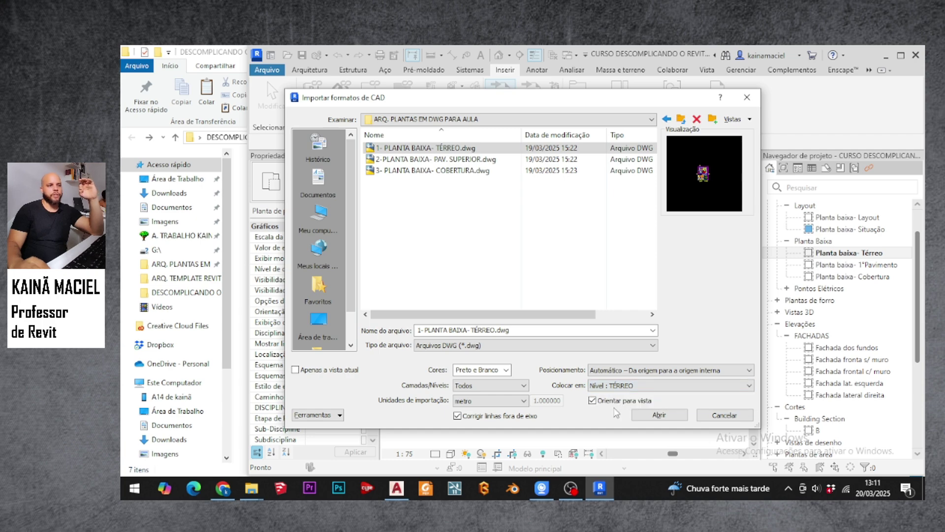
{"action": "left_click", "coordinate": [660, 416]}
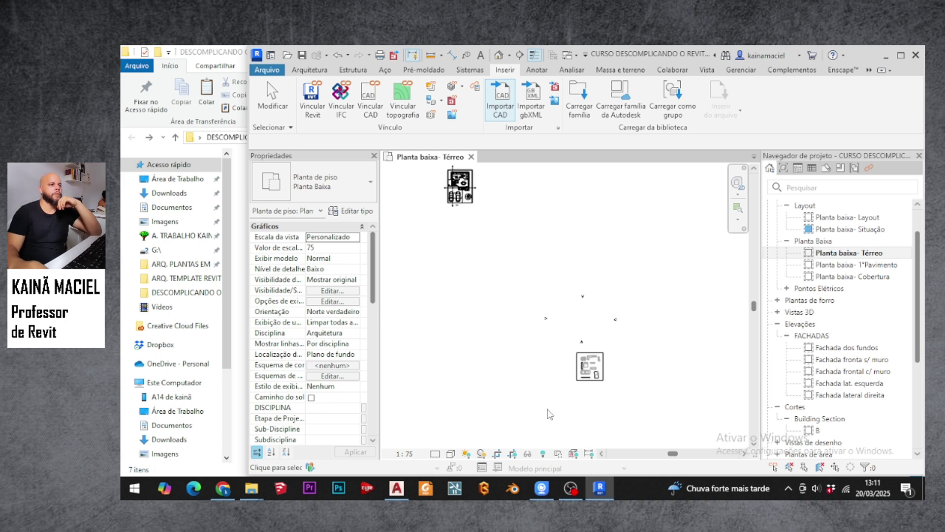
Step: Examine the imported ground-floor plan's linework, border and position relative to the elevation markers and the other drawing
{"action": "middle_click_drag", "start_coordinate": [490, 253], "coordinate": [489, 287]}
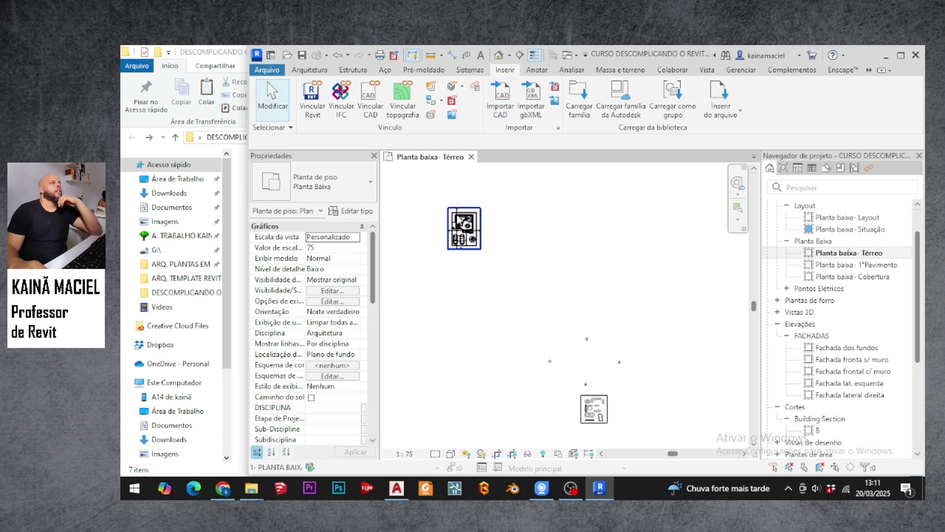
{"action": "scroll", "coordinate": [521, 261], "scroll_direction": "down", "scroll_amount": 2}
{"action": "scroll", "coordinate": [487, 236], "scroll_direction": "up", "scroll_amount": 2}
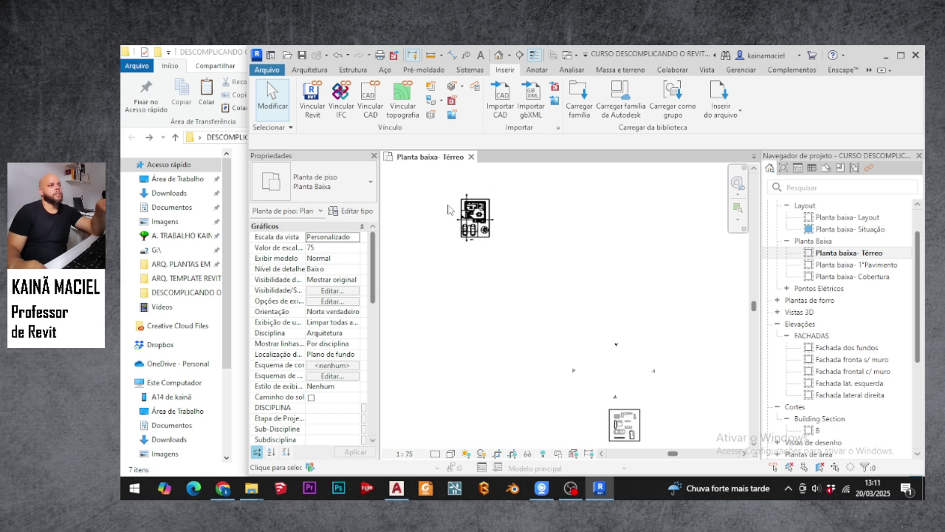
{"action": "middle_click_drag", "start_coordinate": [507, 236], "coordinate": [515, 294]}
{"action": "scroll", "coordinate": [498, 310], "scroll_direction": "up", "scroll_amount": 2}
{"action": "scroll", "coordinate": [498, 317], "scroll_direction": "up", "scroll_amount": 8}
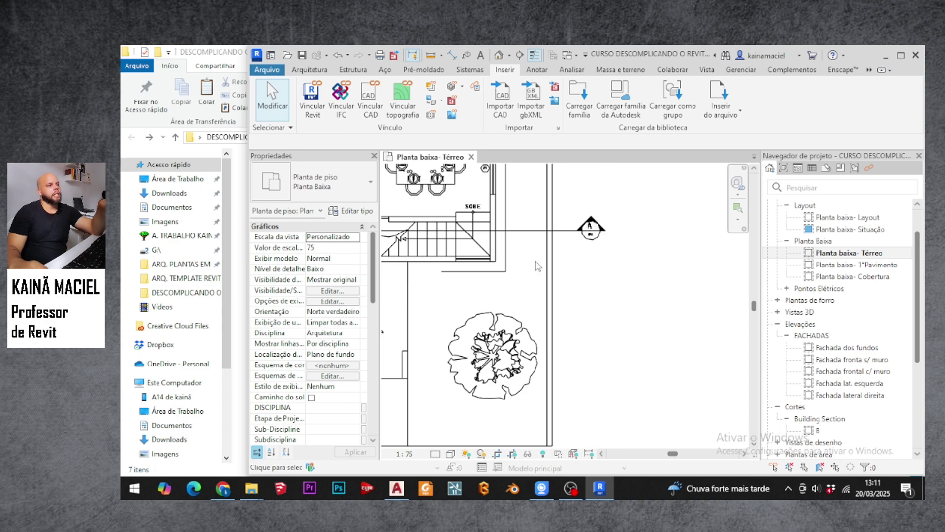
{"action": "scroll", "coordinate": [492, 266], "scroll_direction": "down", "scroll_amount": 8}
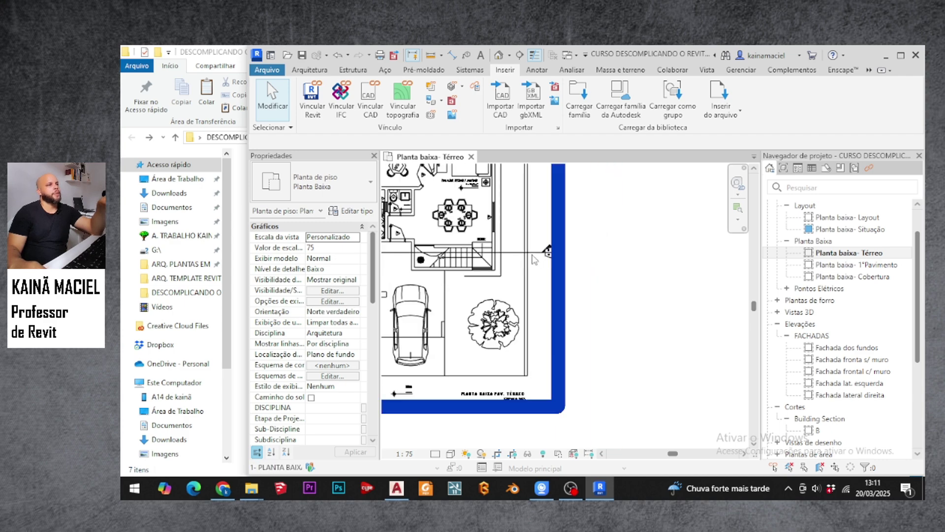
{"action": "mouse_move", "coordinate": [560, 339]}
{"action": "middle_mouse_down"}
{"action": "mouse_move", "coordinate": [546, 300]}
{"action": "mouse_move", "coordinate": [576, 273]}
{"action": "middle_mouse_up"}
{"action": "scroll", "coordinate": [527, 297], "scroll_direction": "down", "scroll_amount": 2}
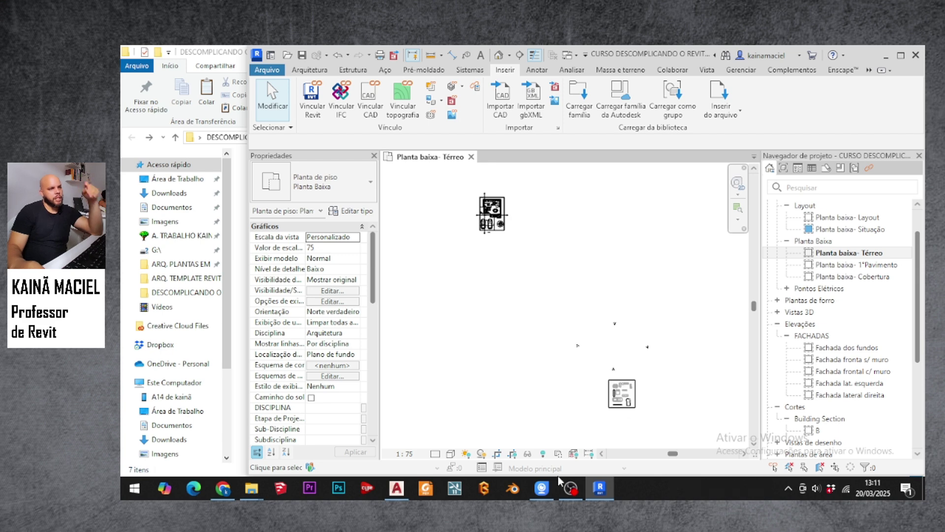
Step: Reveal the hidden elements in Planta baixa- Térreo, select those around the base-point markers and the framed drawing, and exit the reveal mode
{"action": "left_click", "coordinate": [542, 454]}
{"action": "mouse_move", "coordinate": [539, 424]}
{"action": "left_mouse_down"}
{"action": "mouse_move", "coordinate": [672, 370]}
{"action": "mouse_move", "coordinate": [681, 299]}
{"action": "mouse_move", "coordinate": [690, 298]}
{"action": "left_mouse_up"}
{"action": "mouse_move", "coordinate": [839, 96]}
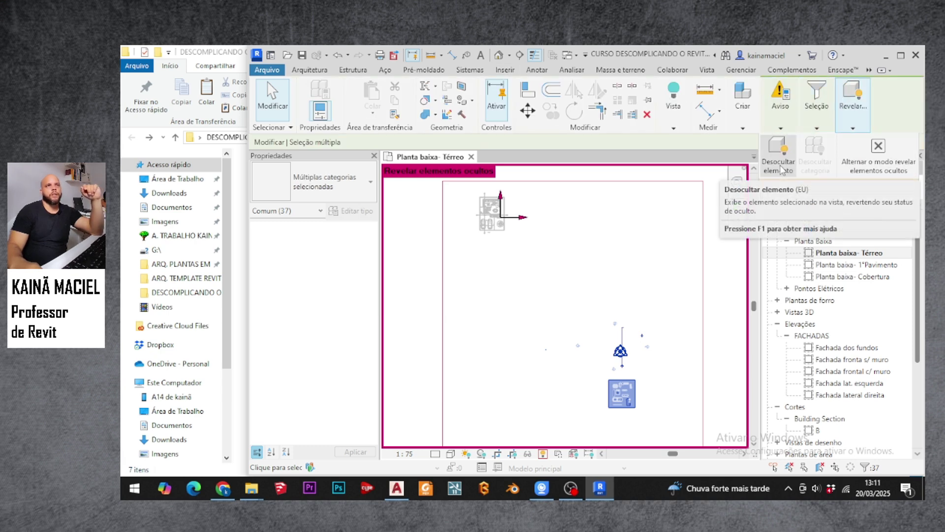
{"action": "left_click", "coordinate": [878, 155]}
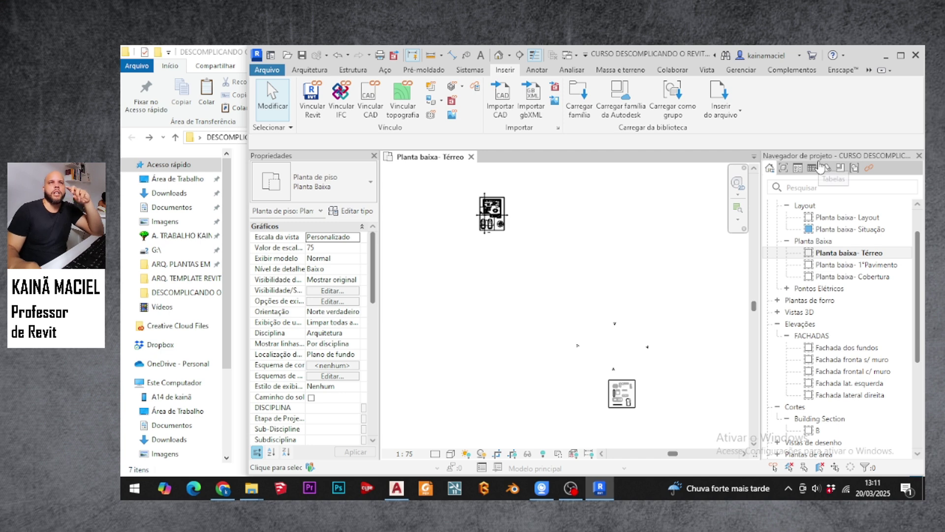
Step: In Planta baixa- 1°Pavimento, reveal the hidden crop region and shrink its top, left and right edges to exclude the imported ground-floor plan
{"action": "double_click", "coordinate": [837, 265]}
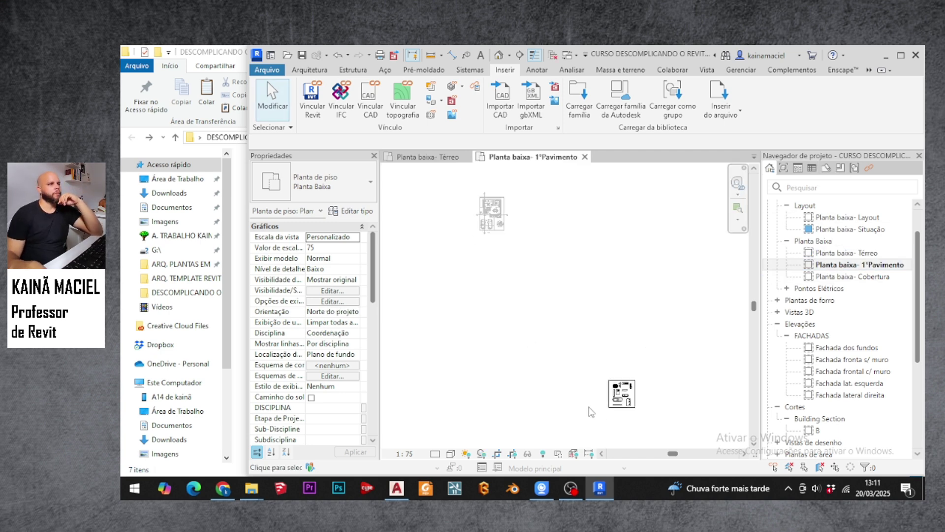
{"action": "left_click", "coordinate": [544, 453]}
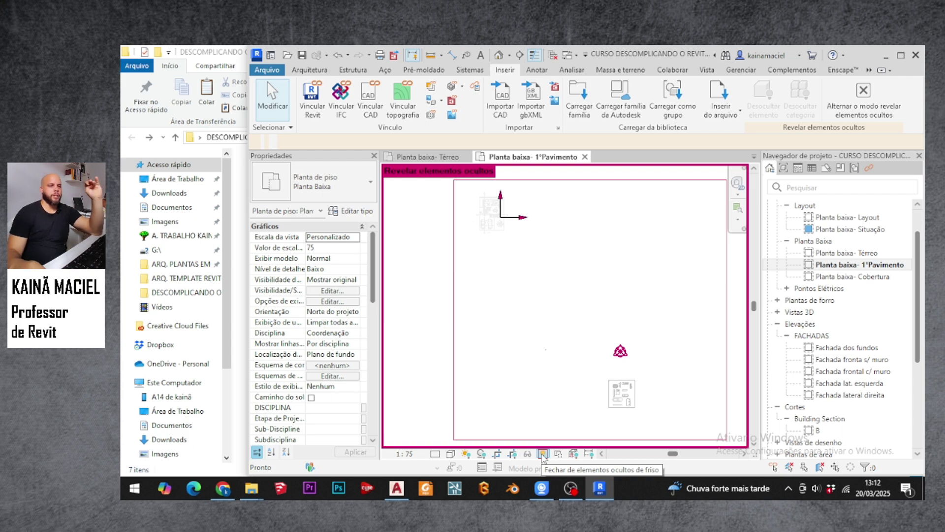
{"action": "left_click", "coordinate": [453, 295]}
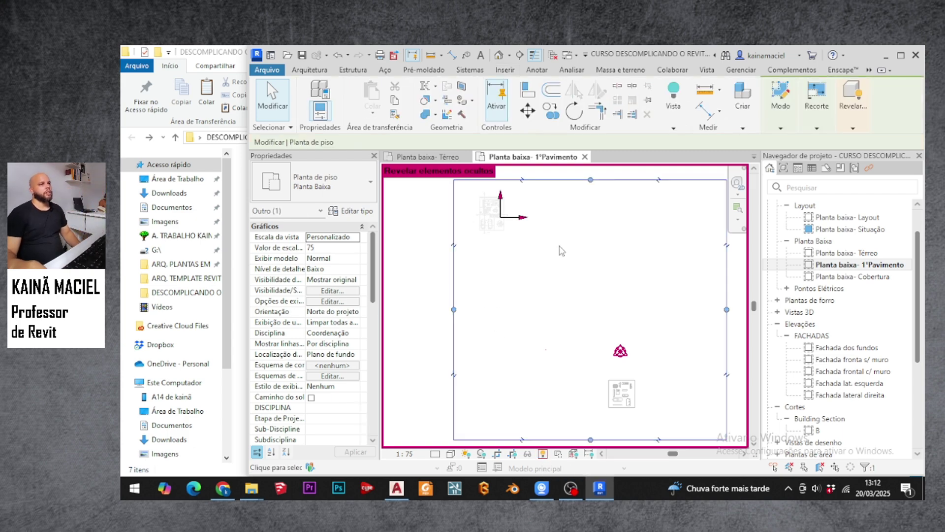
{"action": "left_click_drag", "start_coordinate": [591, 180], "coordinate": [592, 309]}
{"action": "left_click_drag", "start_coordinate": [454, 374], "coordinate": [552, 375]}
{"action": "left_click_drag", "start_coordinate": [727, 374], "coordinate": [695, 373]}
{"action": "left_click", "coordinate": [539, 344]}
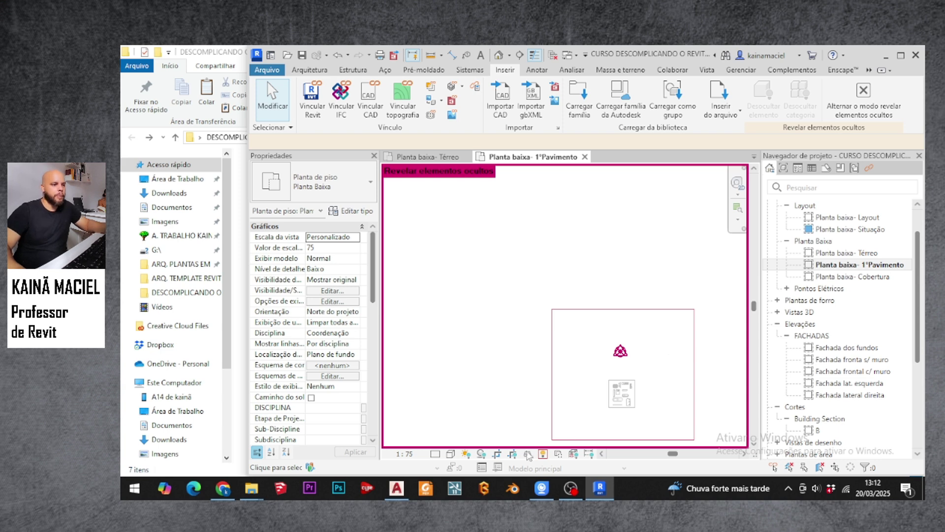
{"action": "left_click", "coordinate": [543, 454]}
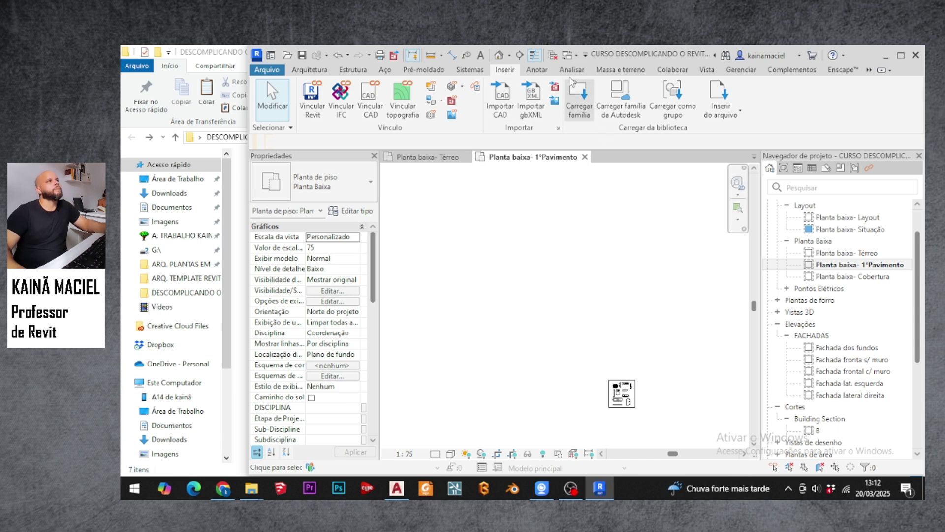
Step: Import 2-PLANTA BAIXA- PAV. SUPERIOR.dwg, placed at Nível : Planta baixa- 1°Pavimento, and dismiss the visibility warning
{"action": "left_click", "coordinate": [501, 96]}
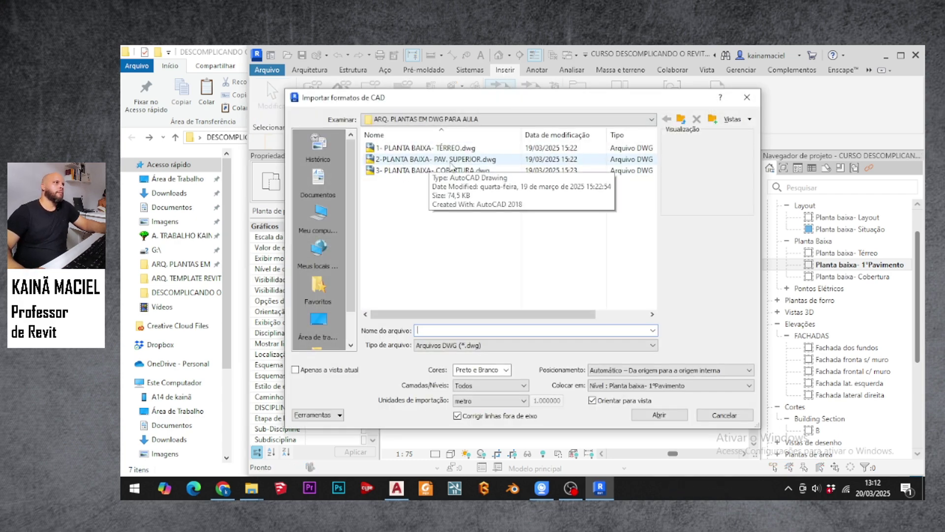
{"action": "left_click", "coordinate": [467, 162]}
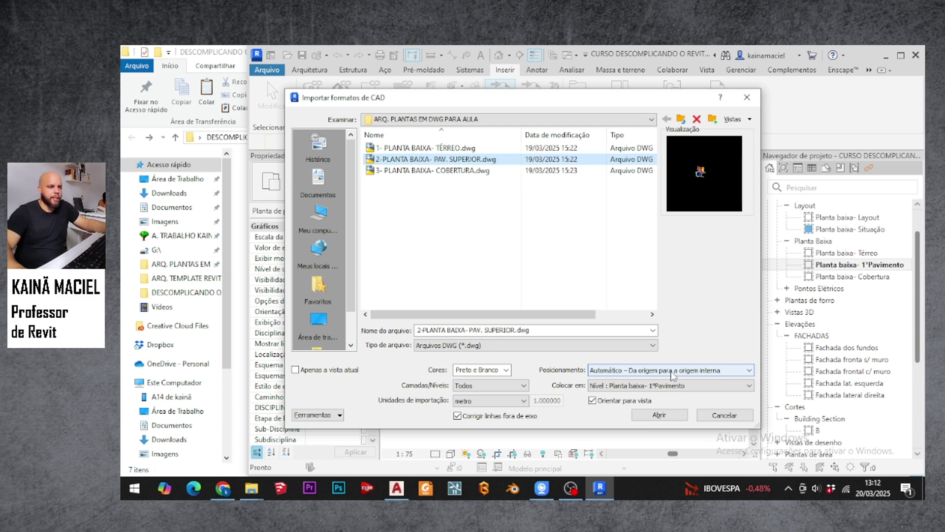
{"action": "left_click", "coordinate": [660, 389]}
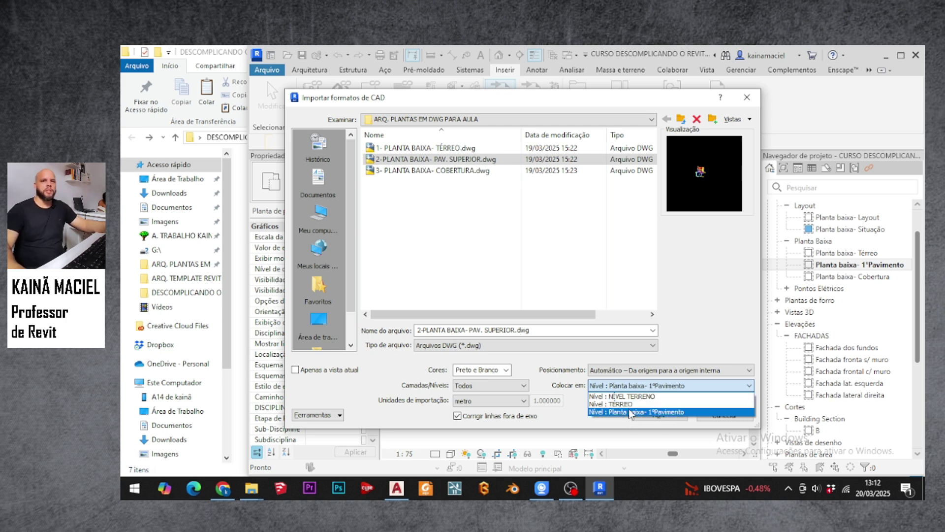
{"action": "left_click", "coordinate": [582, 425]}
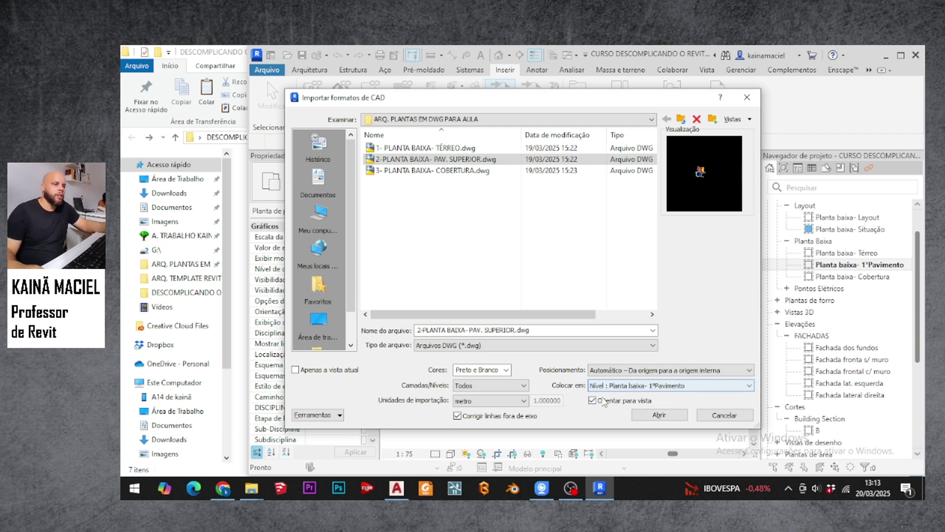
{"action": "left_click", "coordinate": [660, 415]}
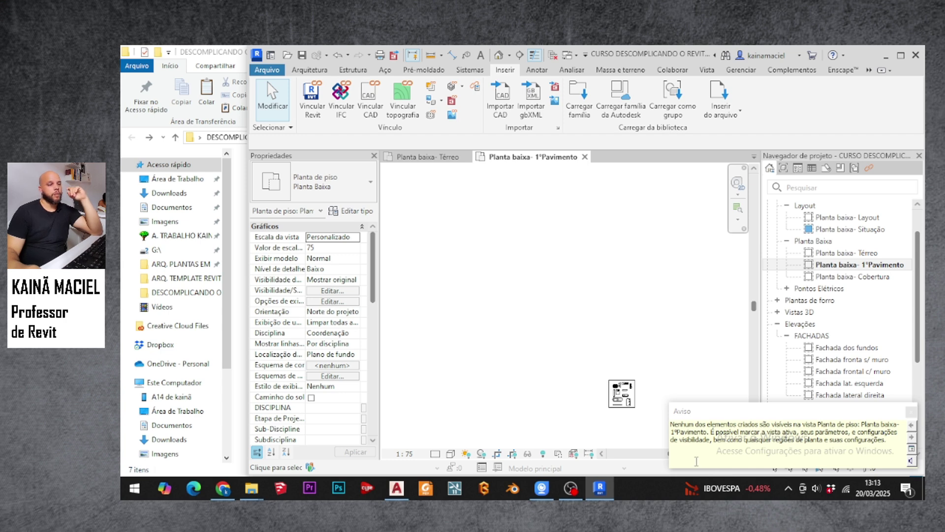
{"action": "left_click", "coordinate": [912, 411]}
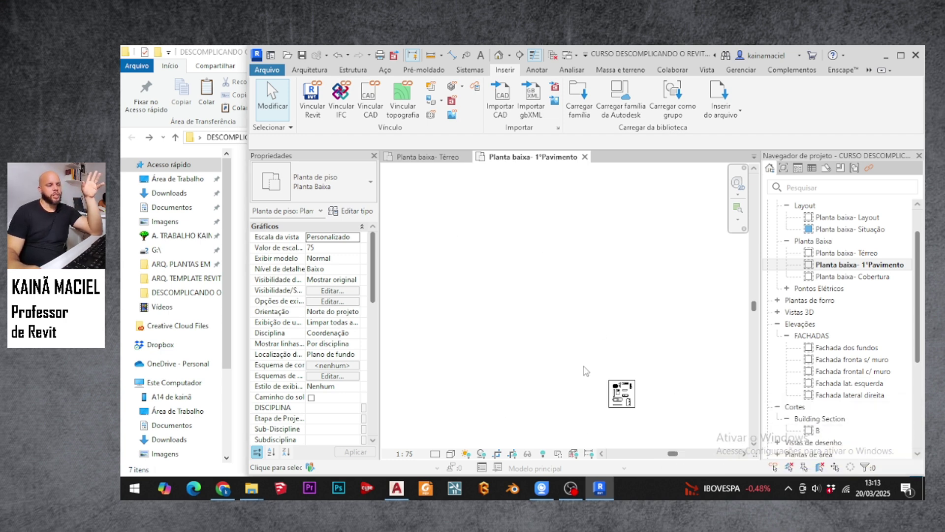
Step: Reveal the hidden crop region and extend its left and top edges to enclose the imported plans, then leave the reveal mode
{"action": "left_click", "coordinate": [544, 453]}
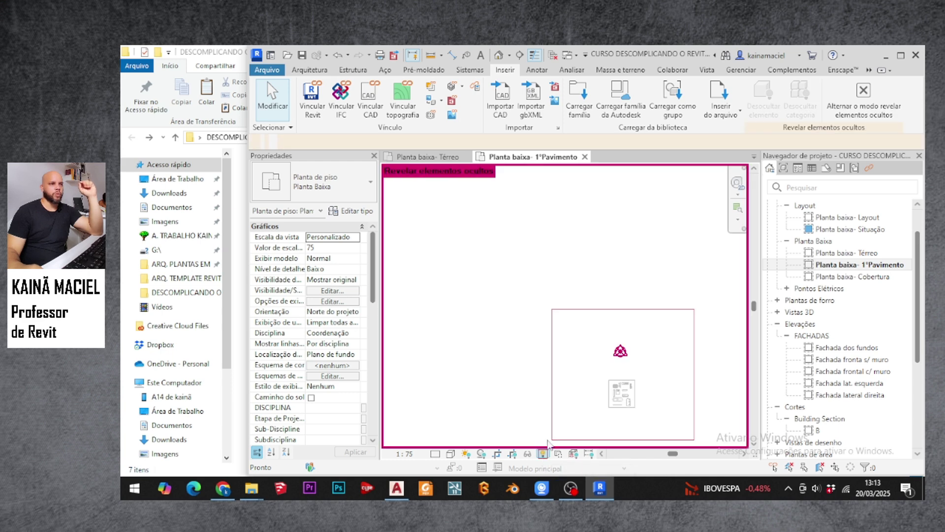
{"action": "left_click", "coordinate": [552, 352]}
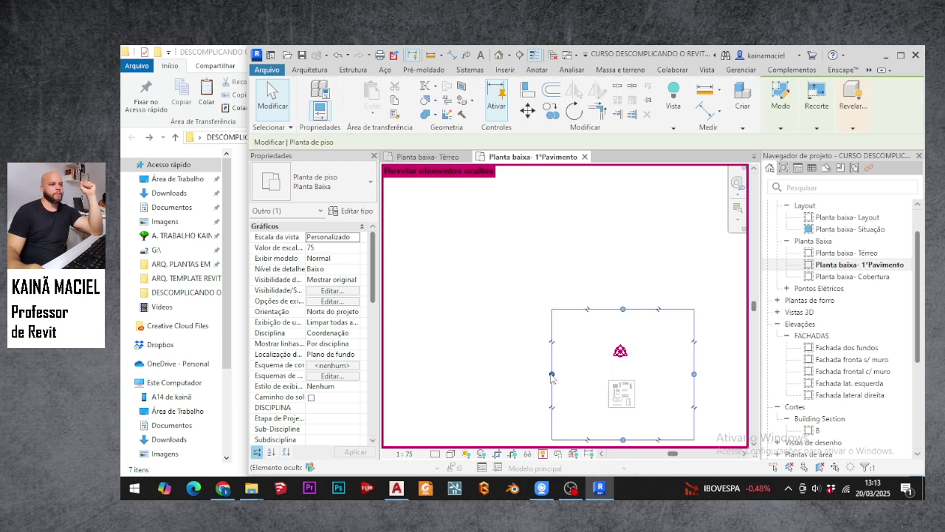
{"action": "left_click_drag", "start_coordinate": [552, 374], "coordinate": [420, 375]}
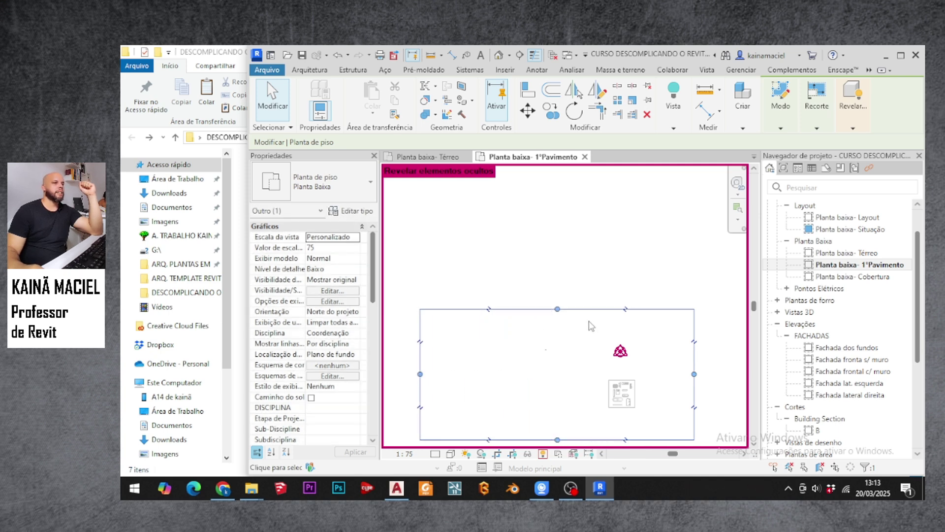
{"action": "left_click_drag", "start_coordinate": [557, 309], "coordinate": [558, 179]}
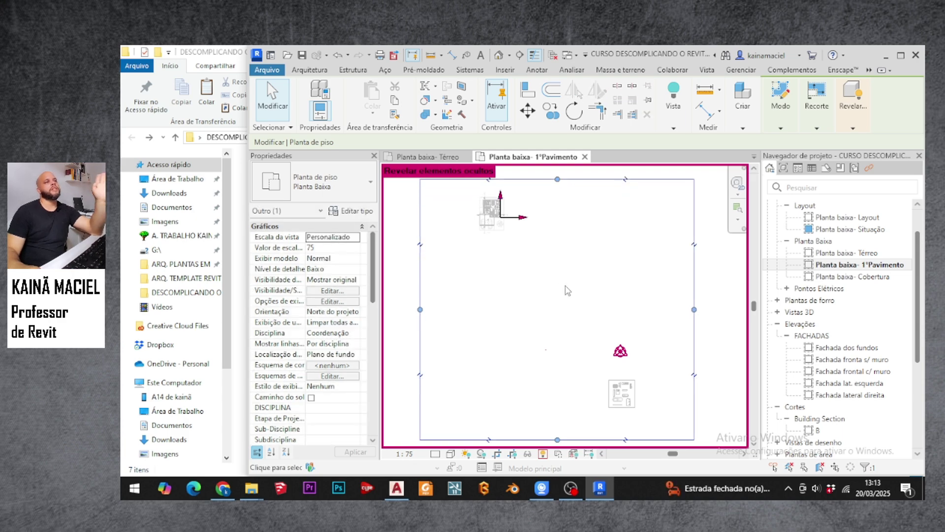
{"action": "left_click", "coordinate": [563, 305]}
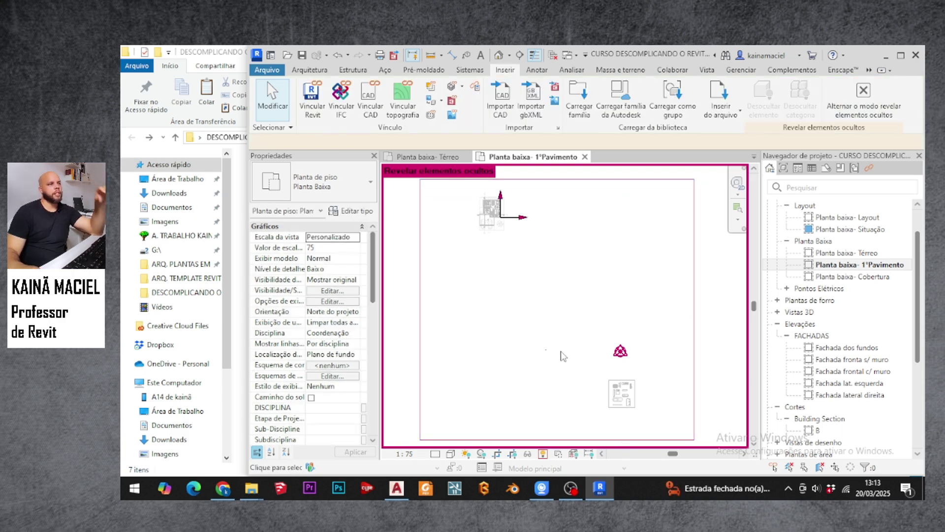
{"action": "scroll", "coordinate": [571, 337], "scroll_direction": "down", "scroll_amount": 5}
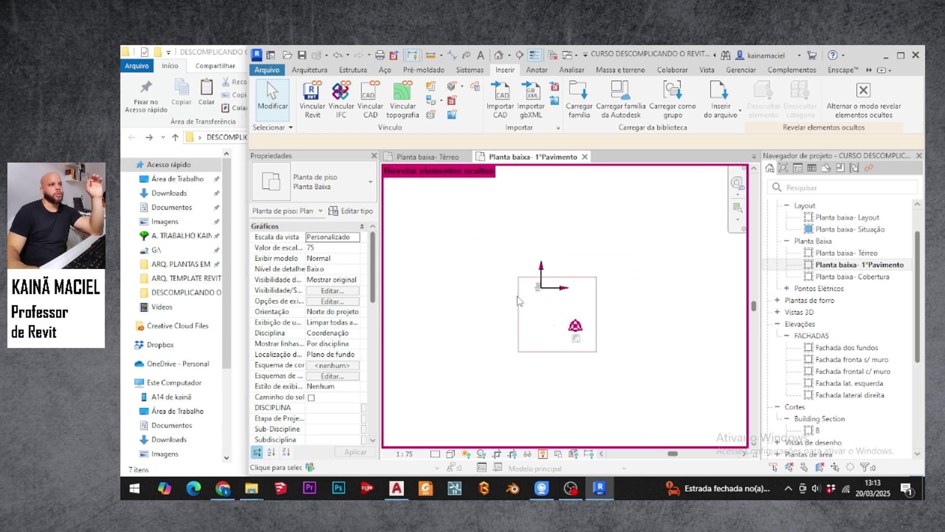
{"action": "scroll", "coordinate": [536, 361], "scroll_direction": "down", "scroll_amount": 4}
{"action": "middle_click_drag", "start_coordinate": [649, 303], "coordinate": [714, 414]}
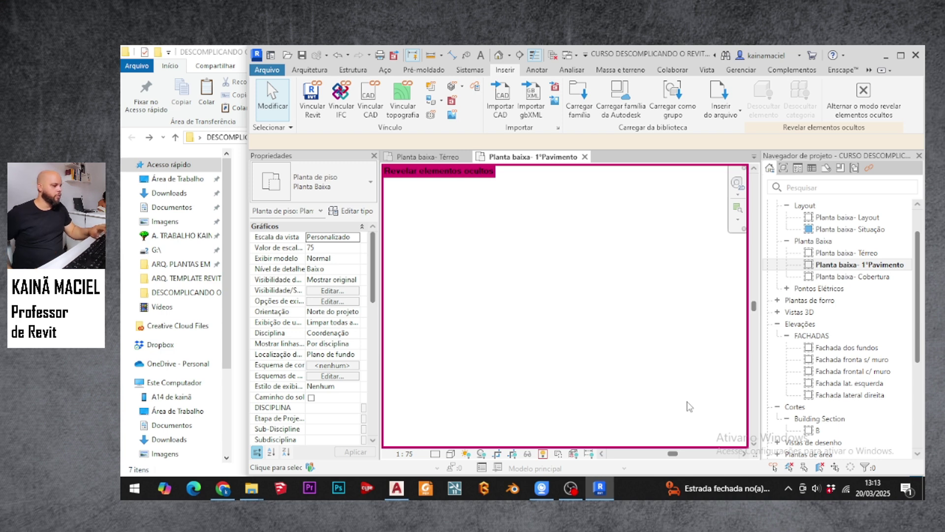
{"action": "key", "text": "z"}
{"action": "key", "text": "f"}
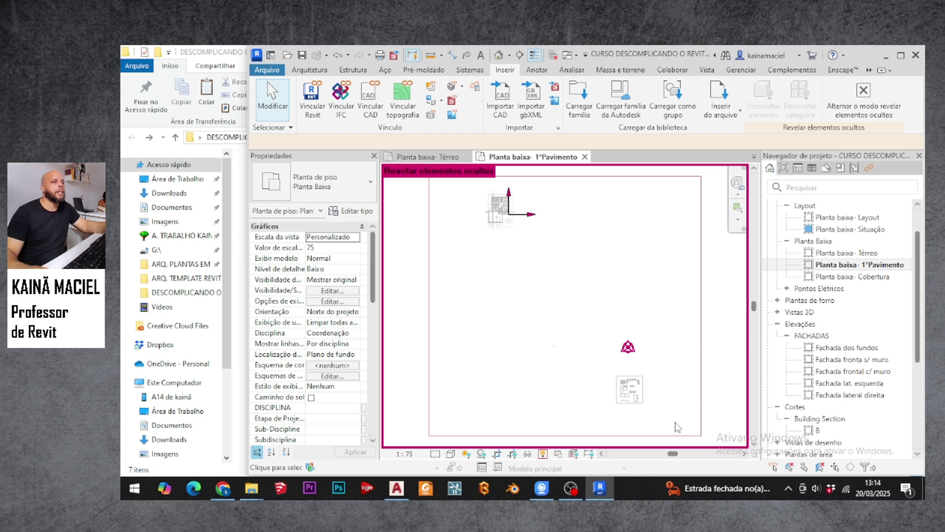
{"action": "left_click", "coordinate": [544, 453]}
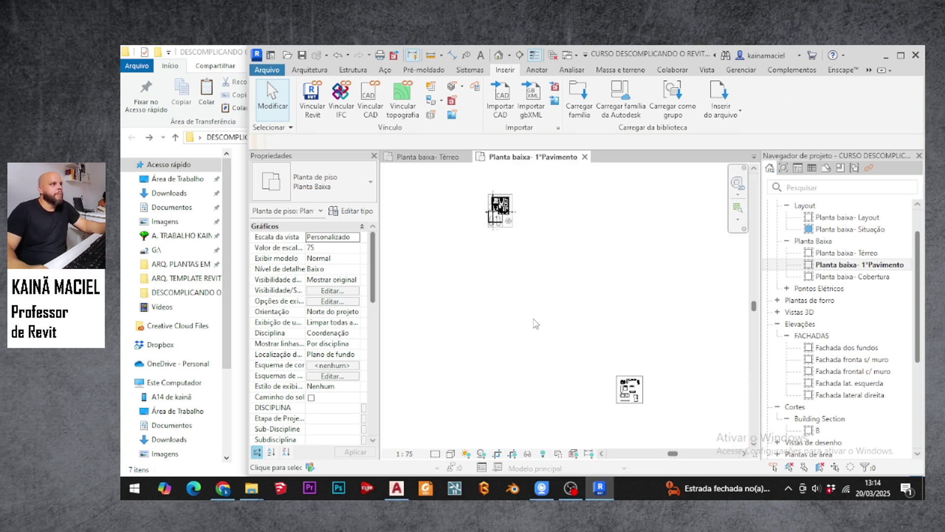
Step: Examine how the upper-floor DWG overlays the ground-floor DWG, particularly around the staircase and exterior walls
{"action": "scroll", "coordinate": [517, 198], "scroll_direction": "up", "scroll_amount": 8}
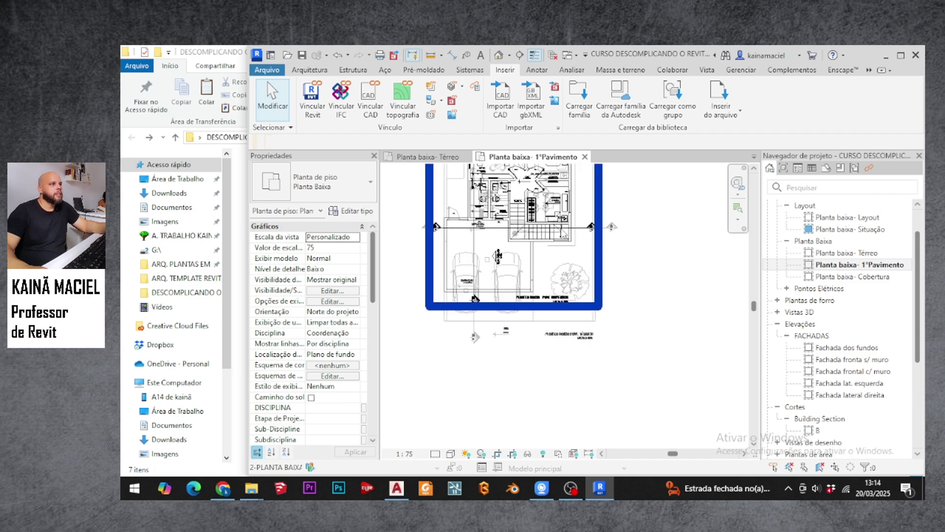
{"action": "scroll", "coordinate": [563, 300], "scroll_direction": "up", "scroll_amount": 4}
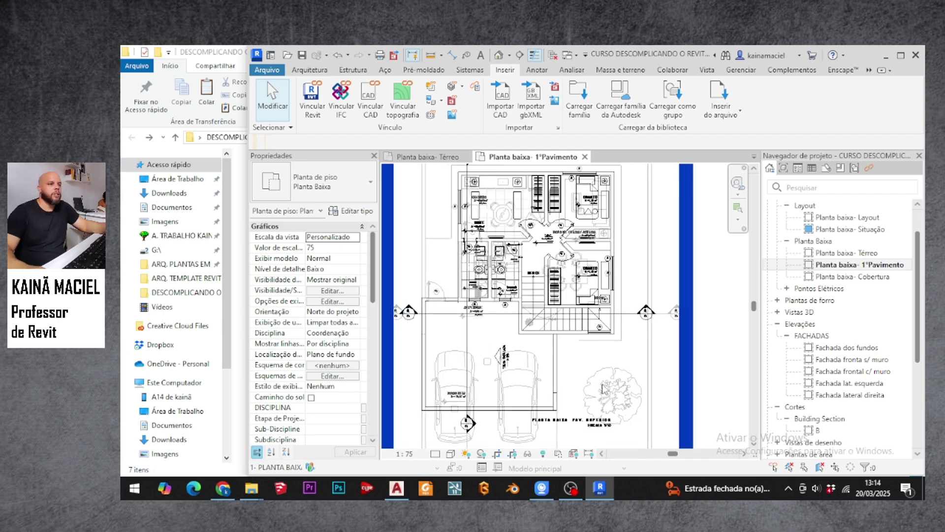
{"action": "scroll", "coordinate": [594, 393], "scroll_direction": "down", "scroll_amount": 4}
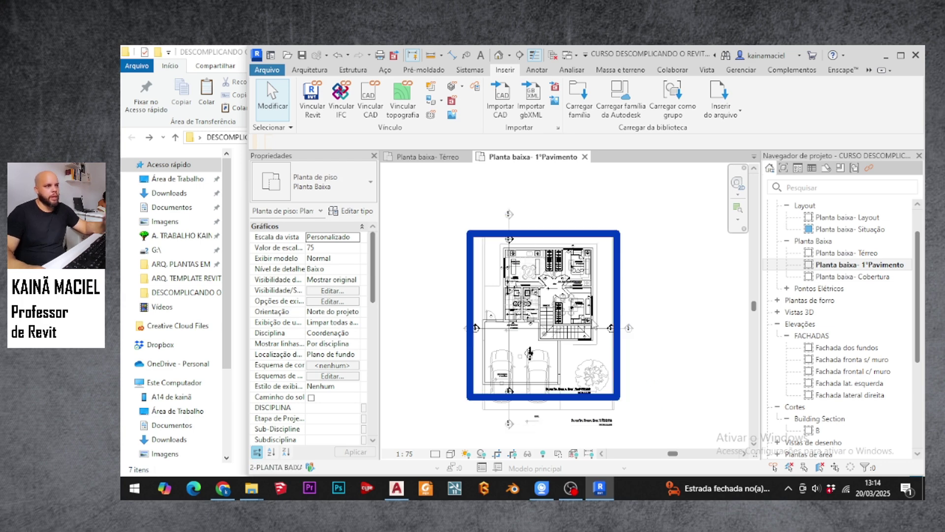
{"action": "scroll", "coordinate": [591, 328], "scroll_direction": "up", "scroll_amount": 4}
{"action": "scroll", "coordinate": [589, 331], "scroll_direction": "down", "scroll_amount": 2}
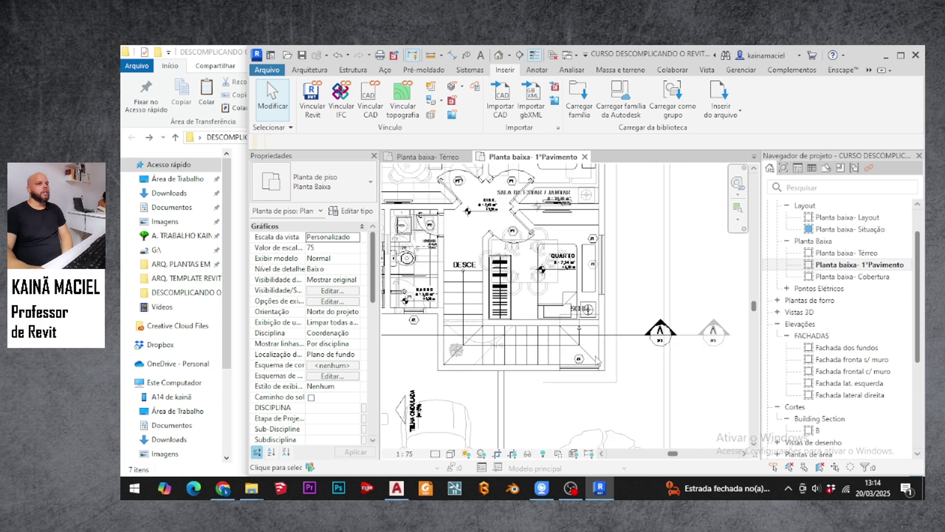
{"action": "scroll", "coordinate": [592, 362], "scroll_direction": "up", "scroll_amount": 3}
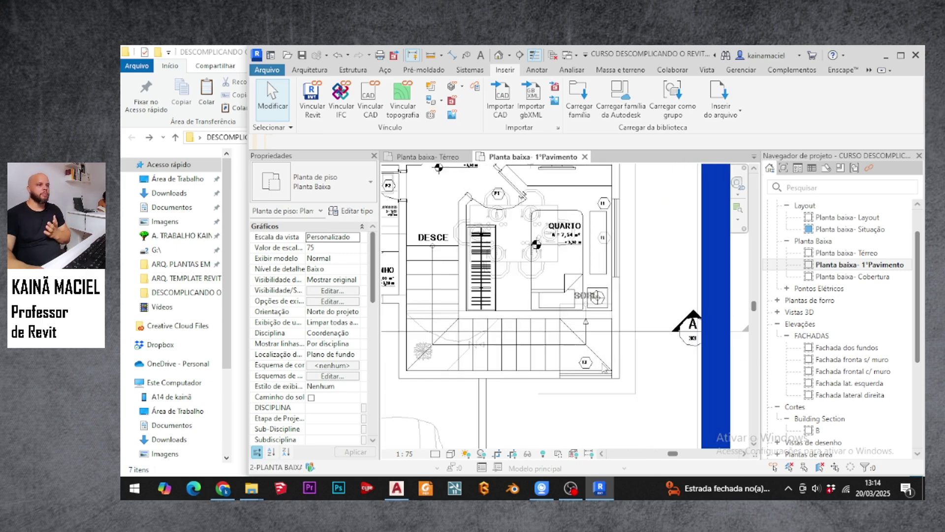
Step: Survey the overlaid plans in Planta baixa- 1°Pavimento, from the bedrooms and circulation area out to the whole lot
{"action": "middle_click_drag", "start_coordinate": [626, 390], "coordinate": [686, 378]}
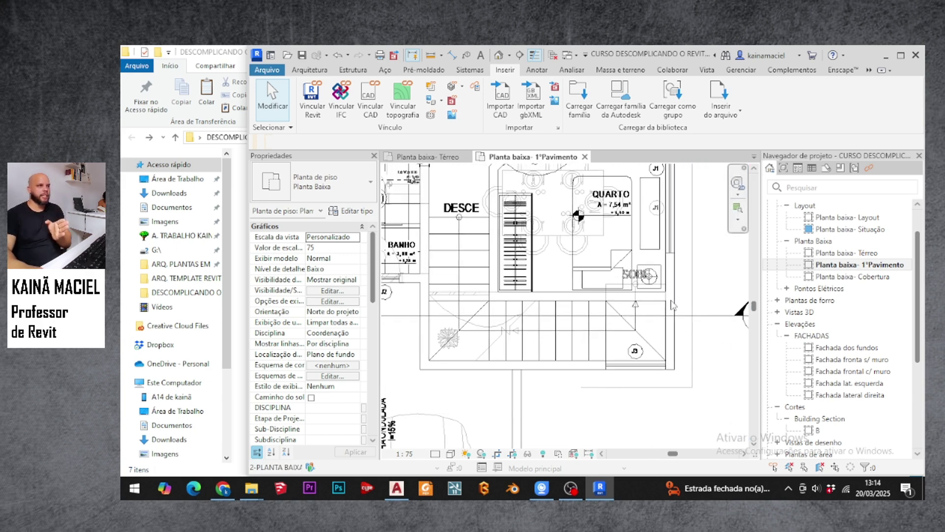
{"action": "middle_click_drag", "start_coordinate": [518, 257], "coordinate": [522, 378]}
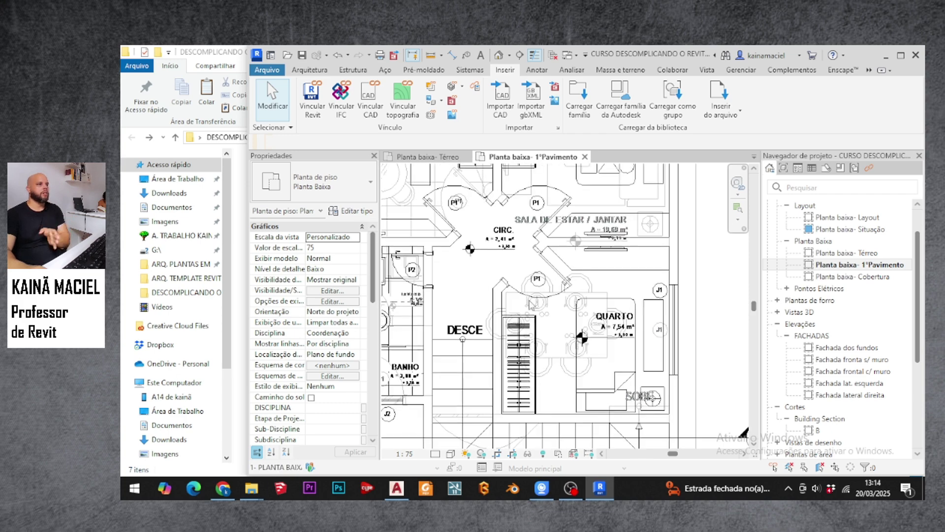
{"action": "scroll", "coordinate": [553, 344], "scroll_direction": "down", "scroll_amount": 2}
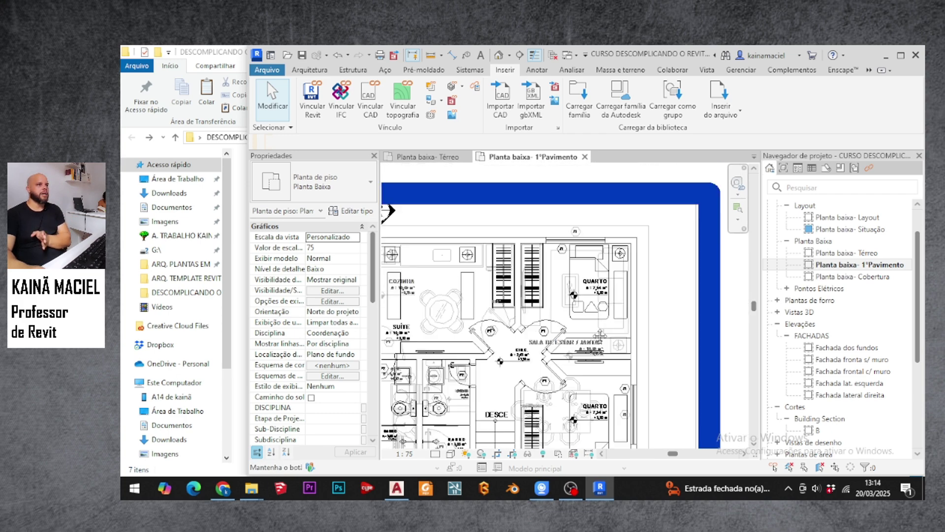
{"action": "middle_click_drag", "start_coordinate": [580, 208], "coordinate": [583, 322]}
{"action": "scroll", "coordinate": [631, 310], "scroll_direction": "down", "scroll_amount": 2}
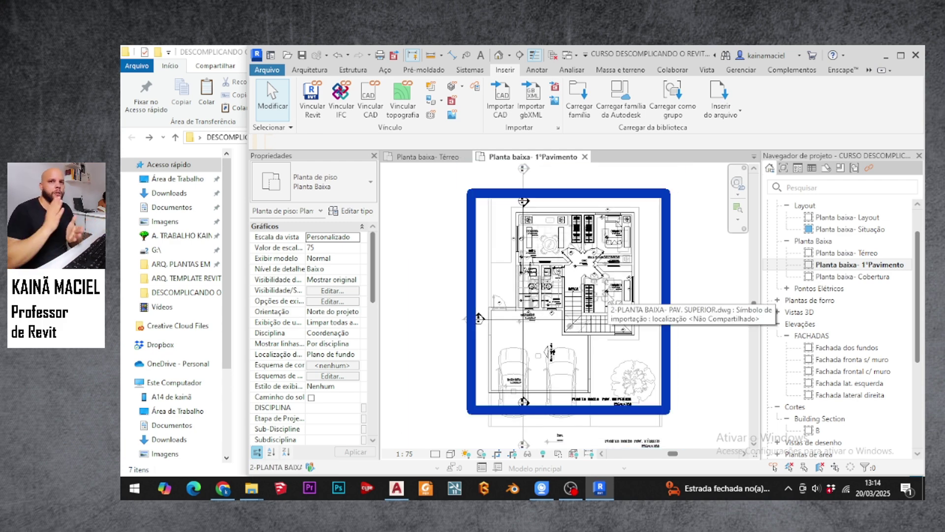
{"action": "scroll", "coordinate": [544, 304], "scroll_direction": "down", "scroll_amount": 5}
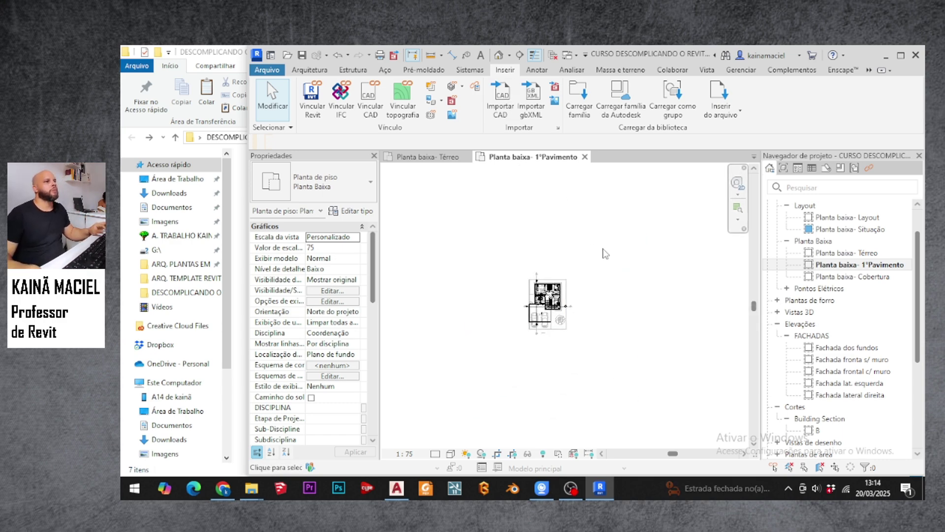
Step: Open the Planta baixa- Cobertura floor plan and import 3- PLANTA BAIXA- COBERTURA.dwg, placed at Nível : Planta baixa- Cobertura
{"action": "double_click", "coordinate": [832, 277]}
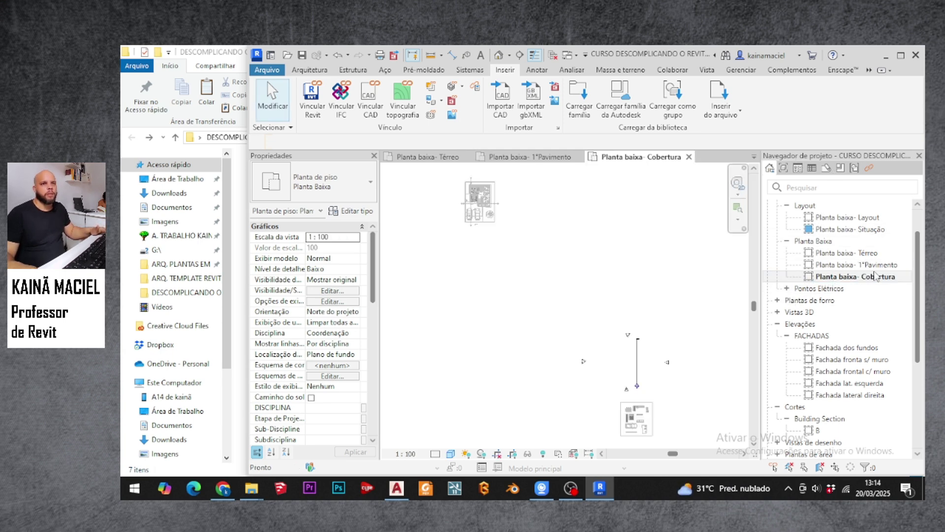
{"action": "middle_click_drag", "start_coordinate": [512, 259], "coordinate": [513, 327]}
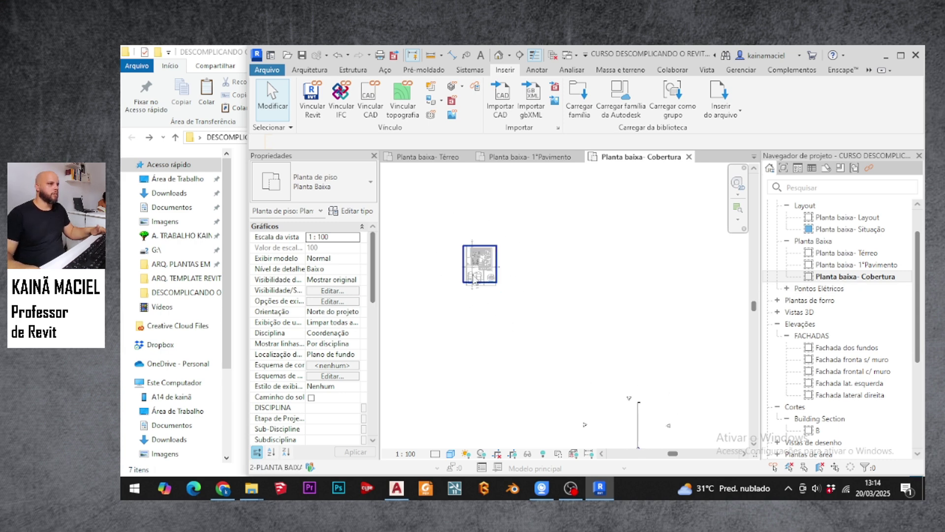
{"action": "scroll", "coordinate": [522, 276], "scroll_direction": "up", "scroll_amount": 5}
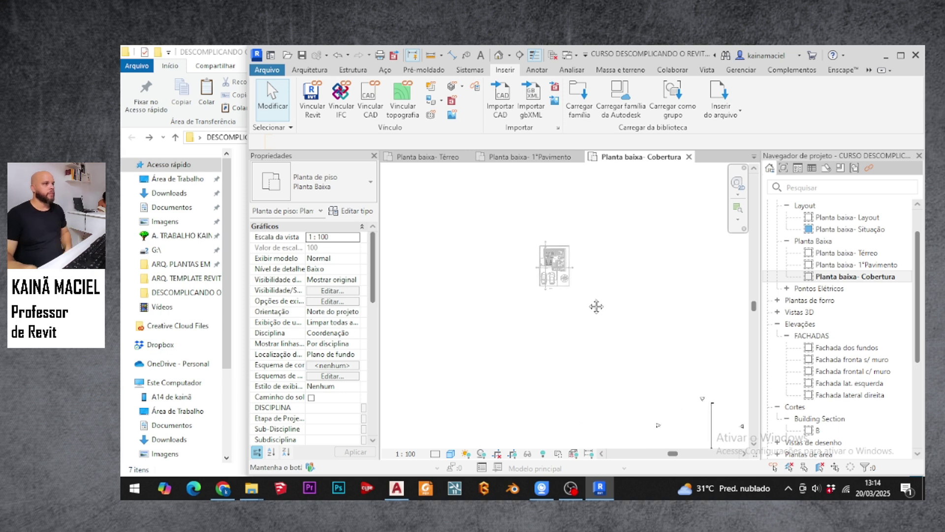
{"action": "scroll", "coordinate": [525, 268], "scroll_direction": "down", "scroll_amount": 5}
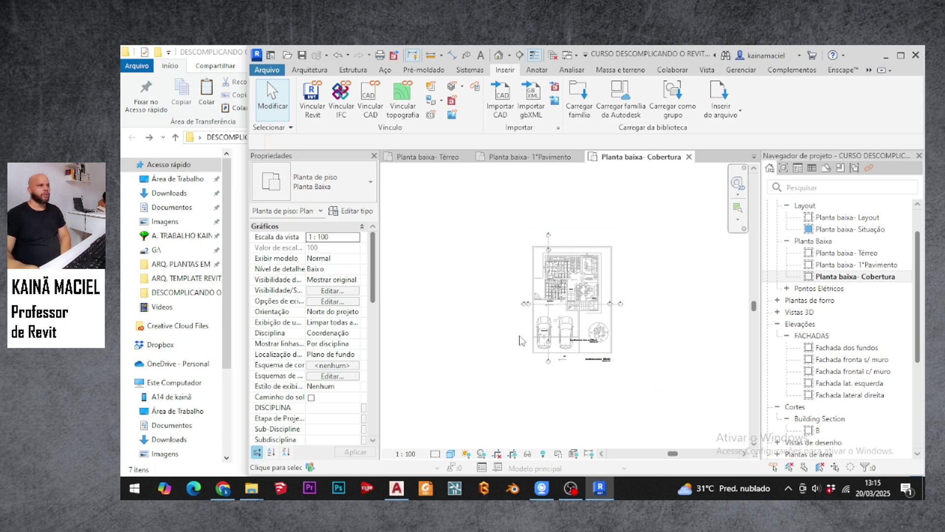
{"action": "left_click", "coordinate": [502, 101]}
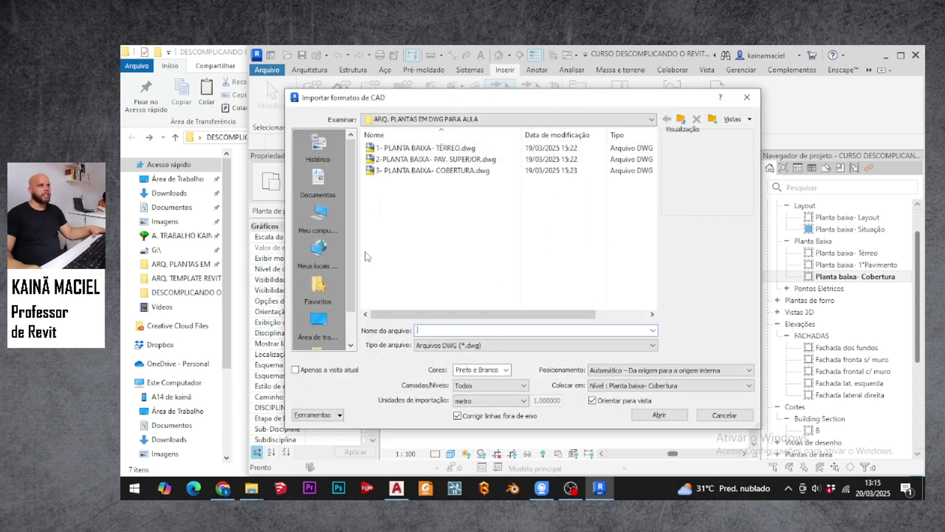
{"action": "left_click", "coordinate": [399, 171]}
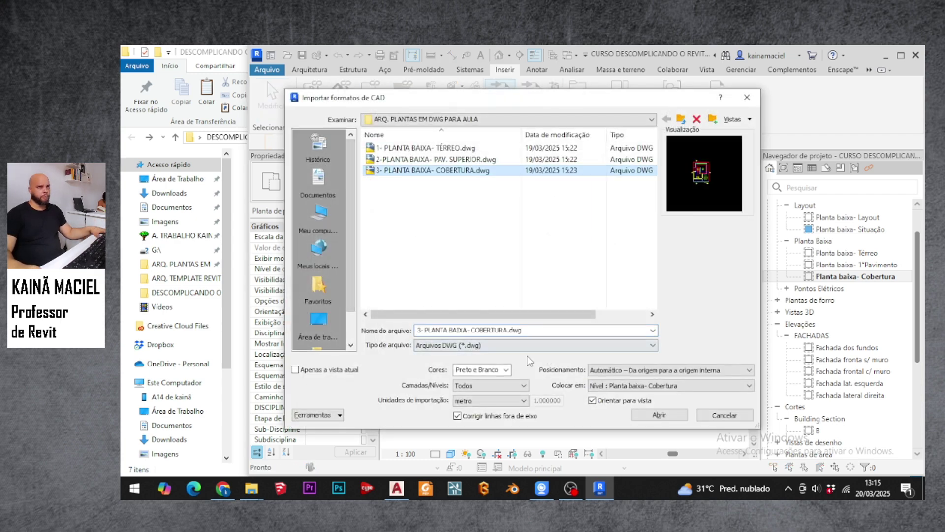
{"action": "left_click", "coordinate": [708, 386]}
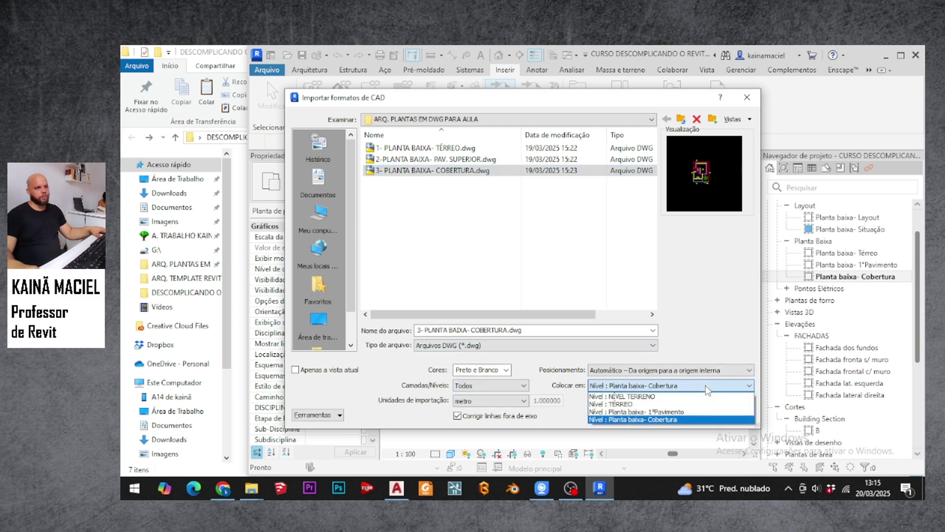
{"action": "left_click", "coordinate": [658, 420]}
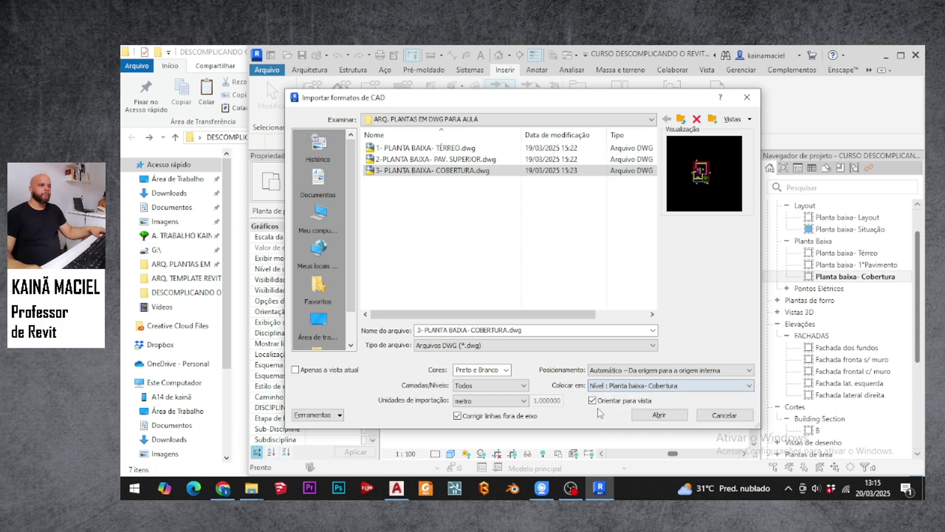
{"action": "left_click", "coordinate": [660, 416]}
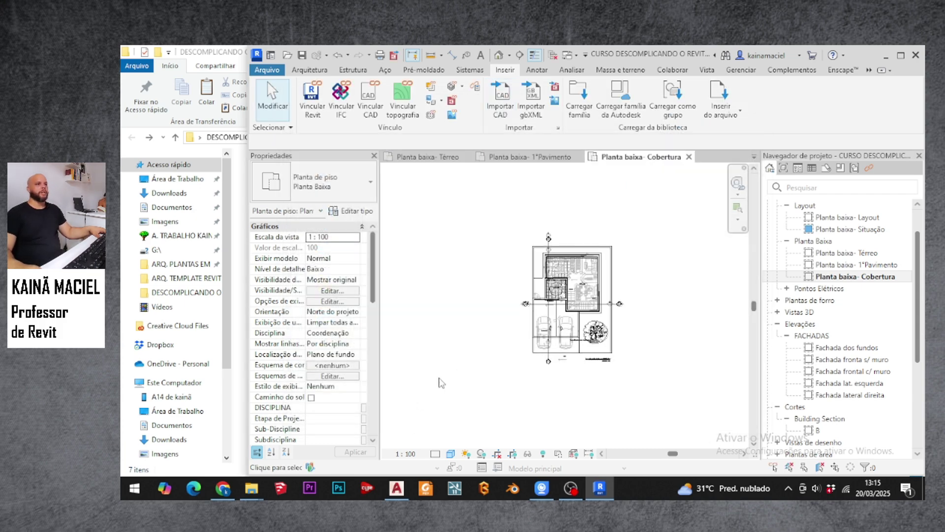
Step: Examine how the imported roof DWG lines up with the underlying floor plans and sits relative to the view's other drawings
{"action": "scroll", "coordinate": [566, 346], "scroll_direction": "up", "scroll_amount": 5}
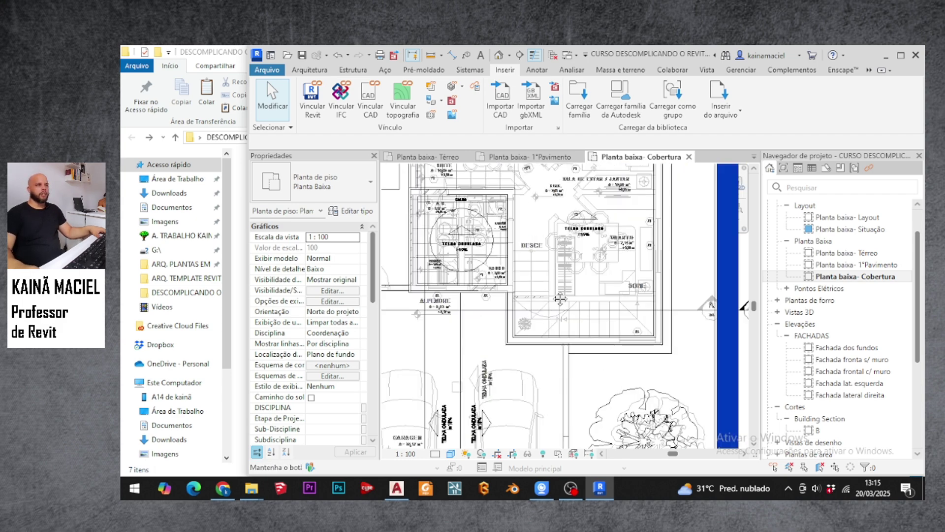
{"action": "scroll", "coordinate": [625, 379], "scroll_direction": "down", "scroll_amount": 2}
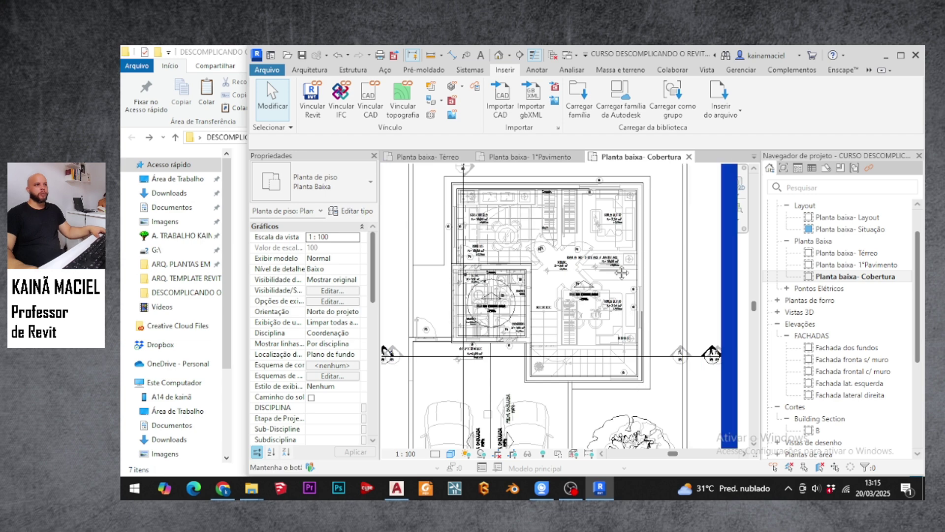
{"action": "scroll", "coordinate": [635, 387], "scroll_direction": "down", "scroll_amount": 3}
{"action": "scroll", "coordinate": [616, 325], "scroll_direction": "down", "scroll_amount": 5}
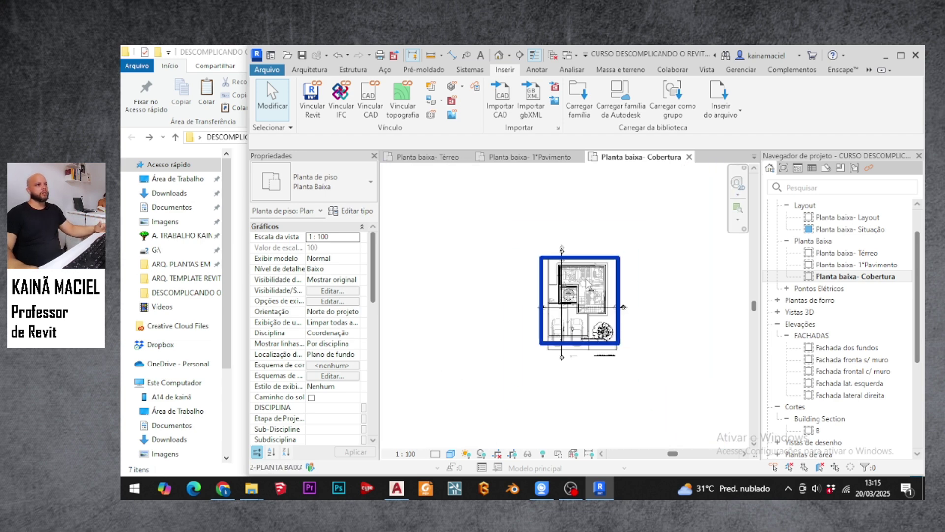
{"action": "middle_click_drag", "start_coordinate": [596, 307], "coordinate": [564, 289]}
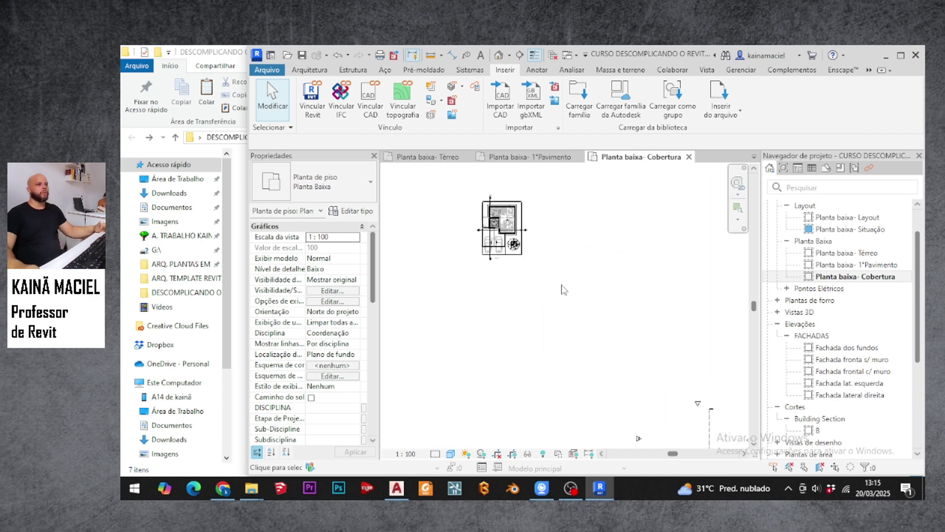
{"action": "scroll", "coordinate": [570, 280], "scroll_direction": "up", "scroll_amount": 4}
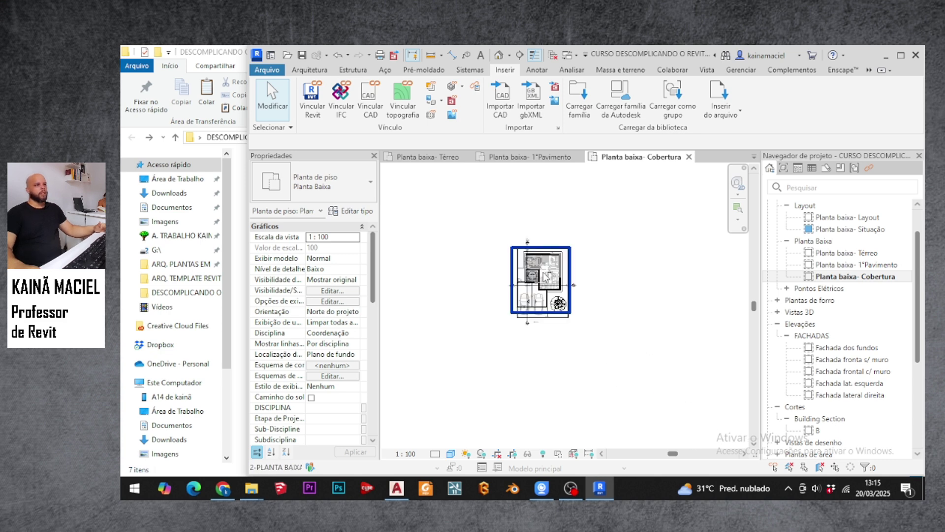
{"action": "scroll", "coordinate": [549, 287], "scroll_direction": "down", "scroll_amount": 5}
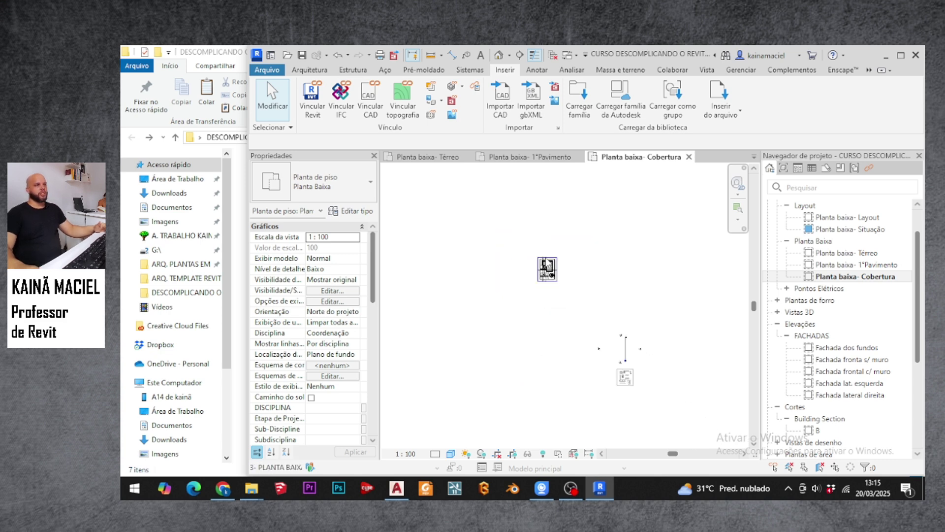
{"action": "scroll", "coordinate": [567, 278], "scroll_direction": "up", "scroll_amount": 2}
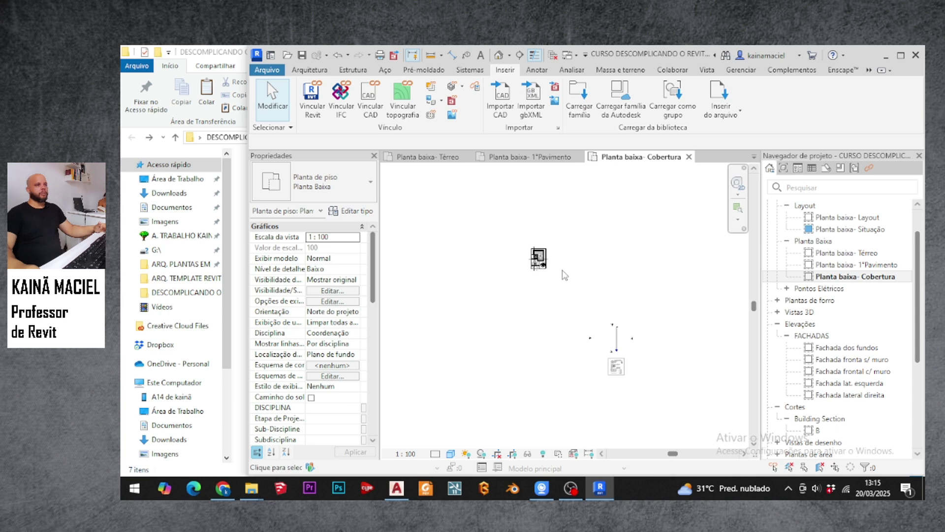